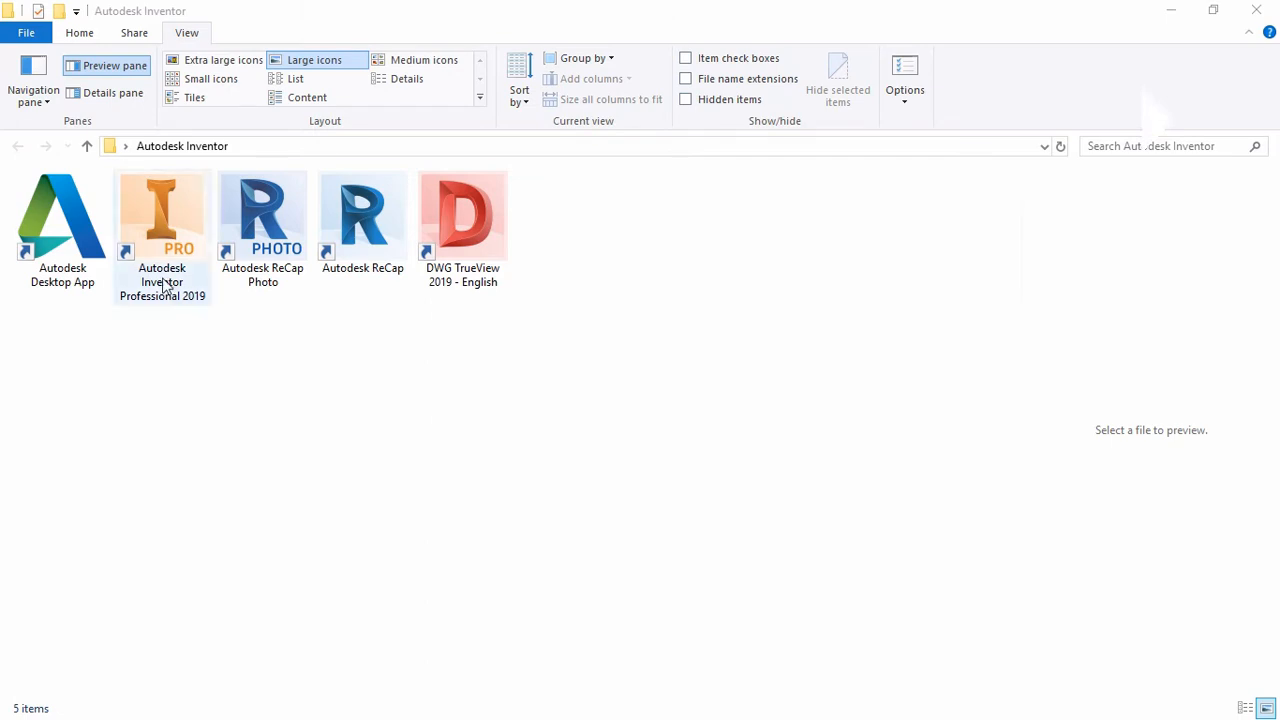
Launch Autodesk Inventor Professional 2019 and create a new part from the metric Standard (mm).ipt template.
{"action": "left_click", "coordinate": [168, 237]}
{"action": "right_click", "coordinate": [175, 240]}
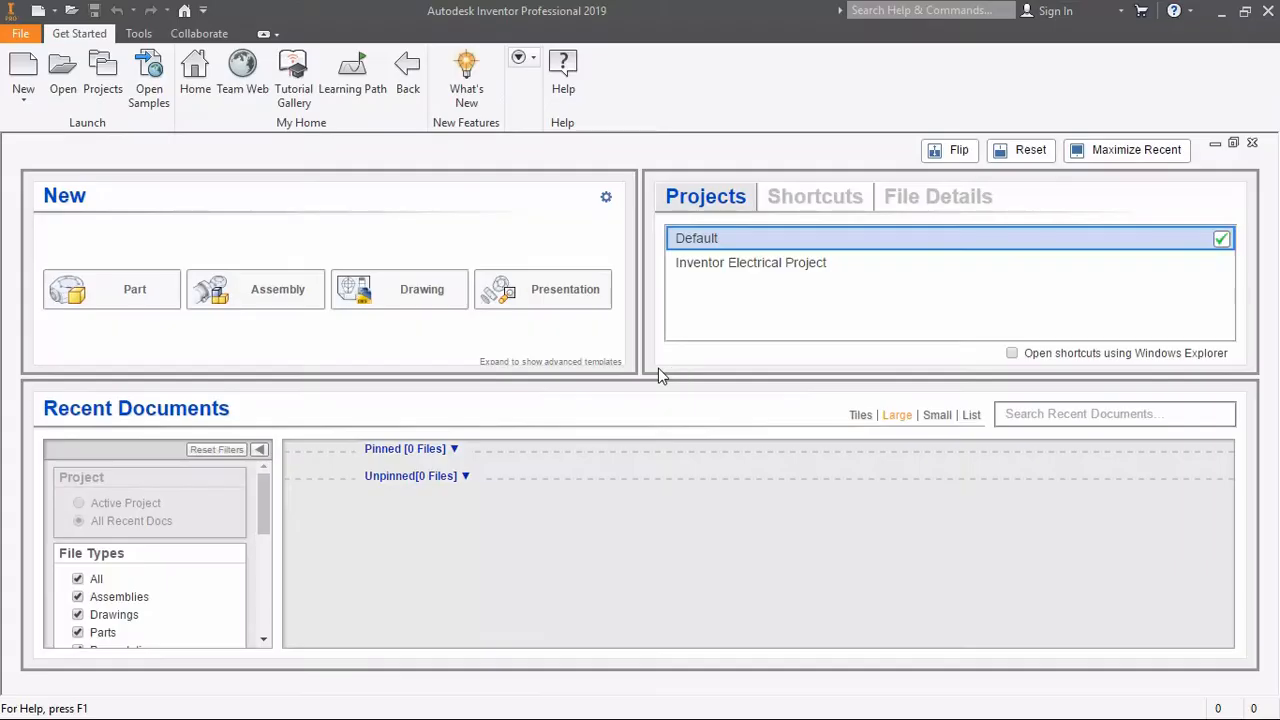
{"action": "left_click", "coordinate": [23, 95]}
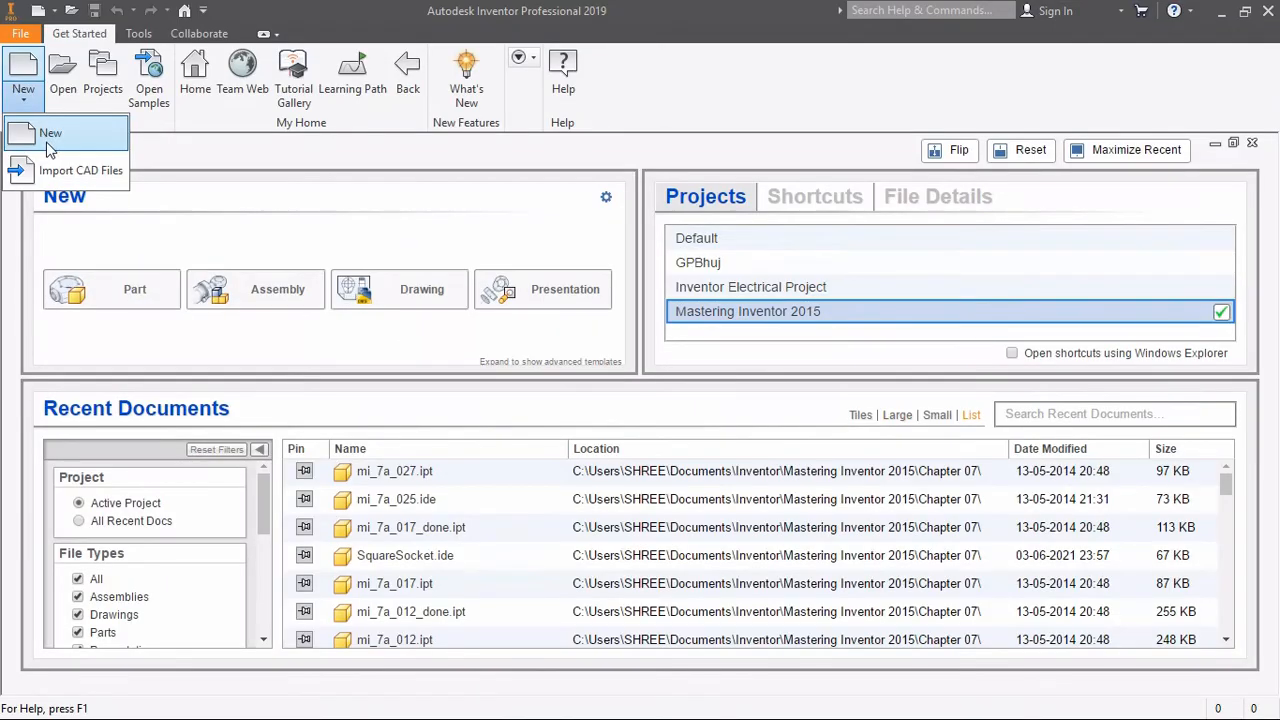
{"action": "left_click", "coordinate": [48, 140]}
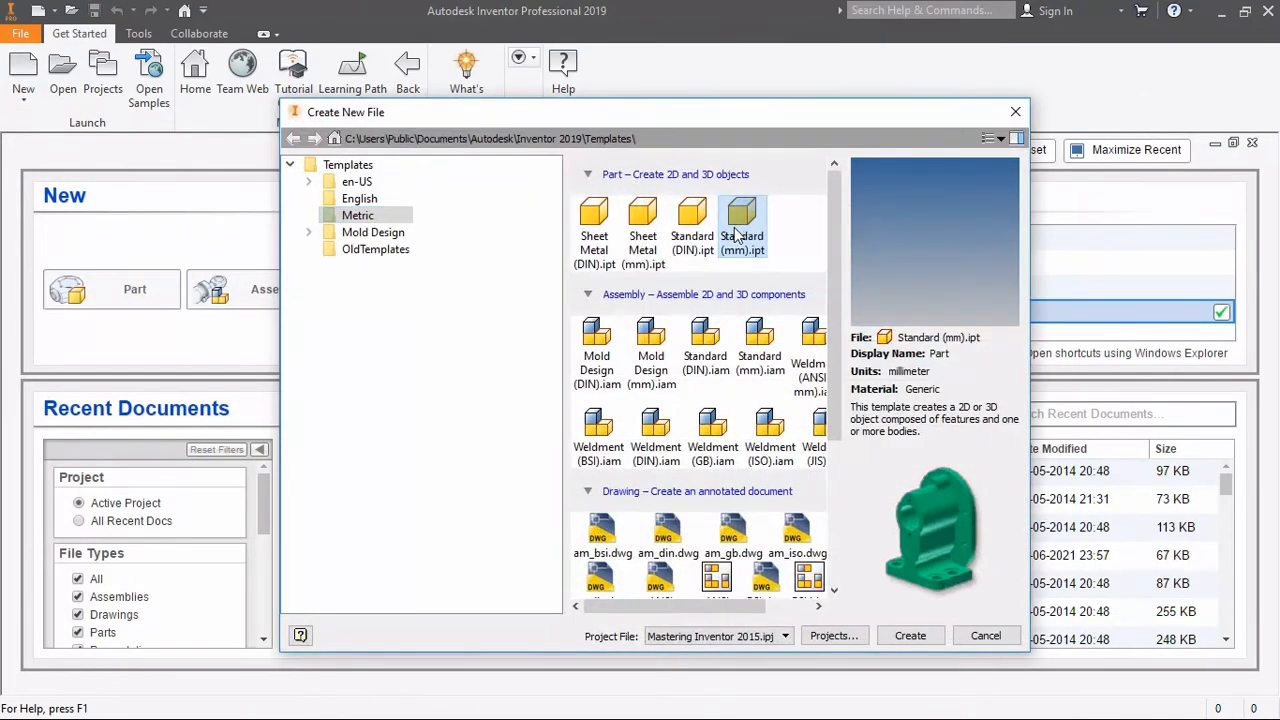
{"action": "left_click", "coordinate": [912, 636]}
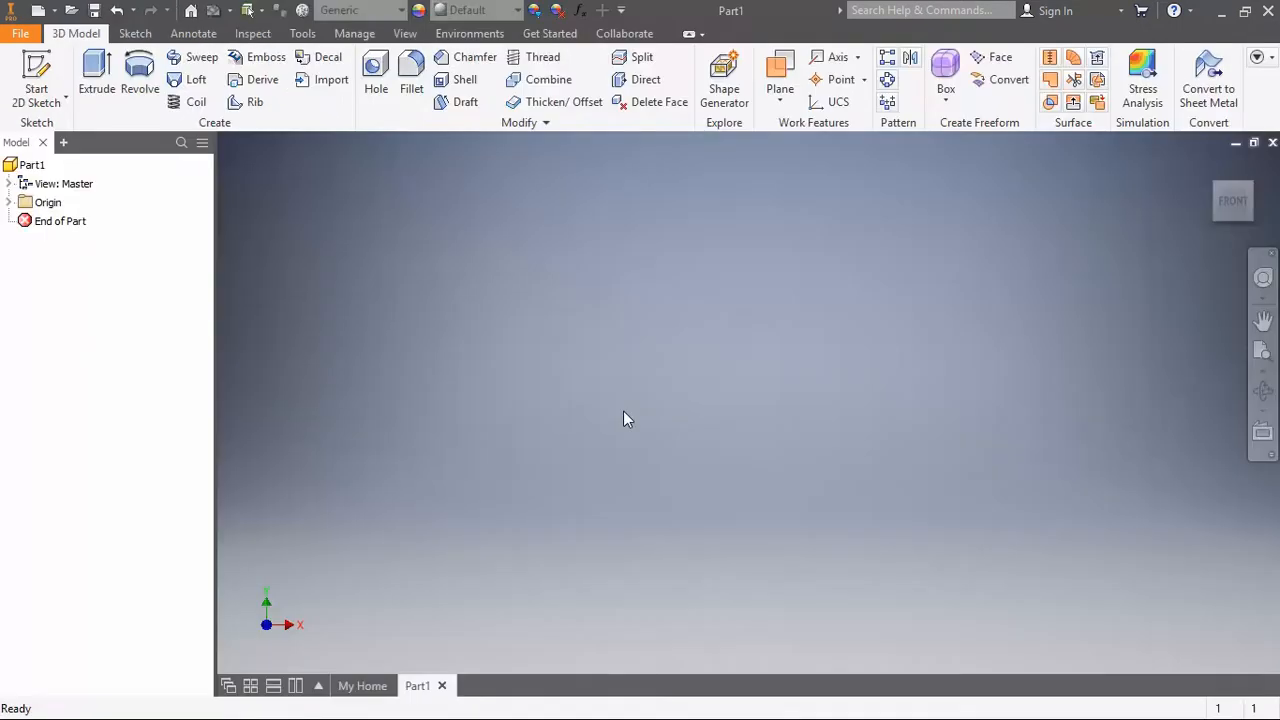
Start a sketch on the XY plane and draw a circle about 13.6 mm in diameter centred on the origin.
{"action": "left_click", "coordinate": [45, 66]}
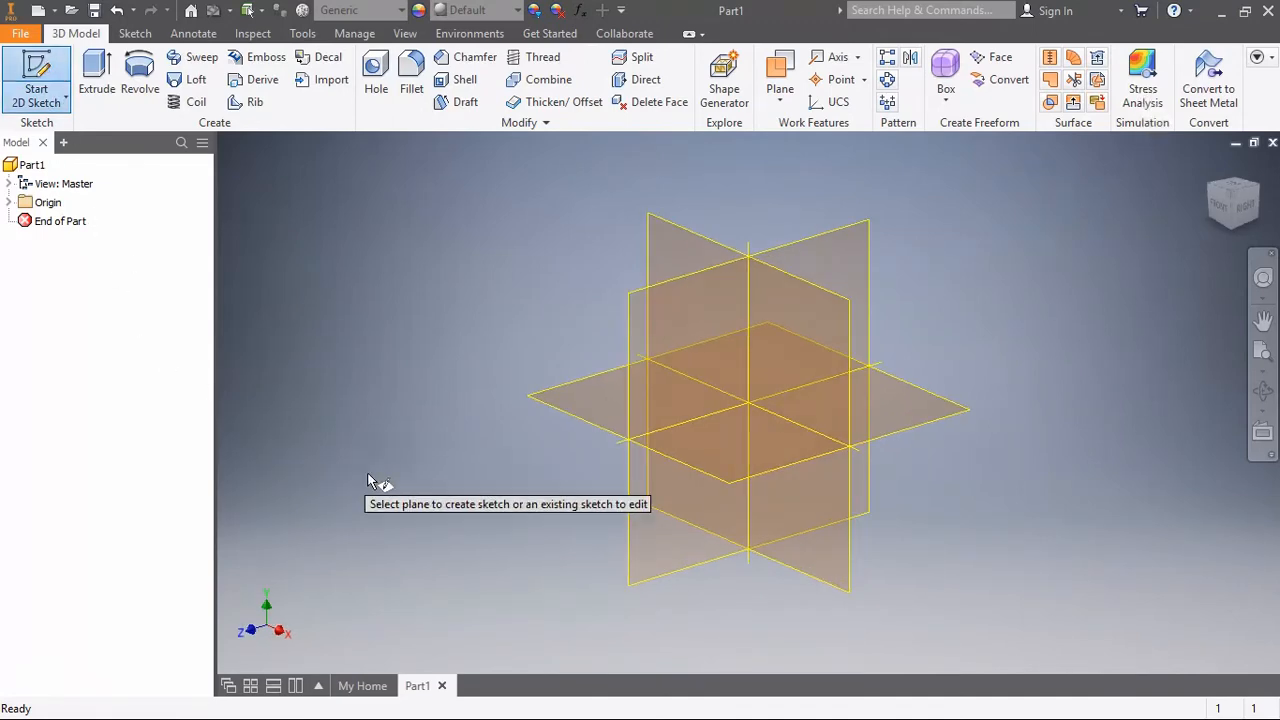
{"action": "left_click", "coordinate": [668, 252]}
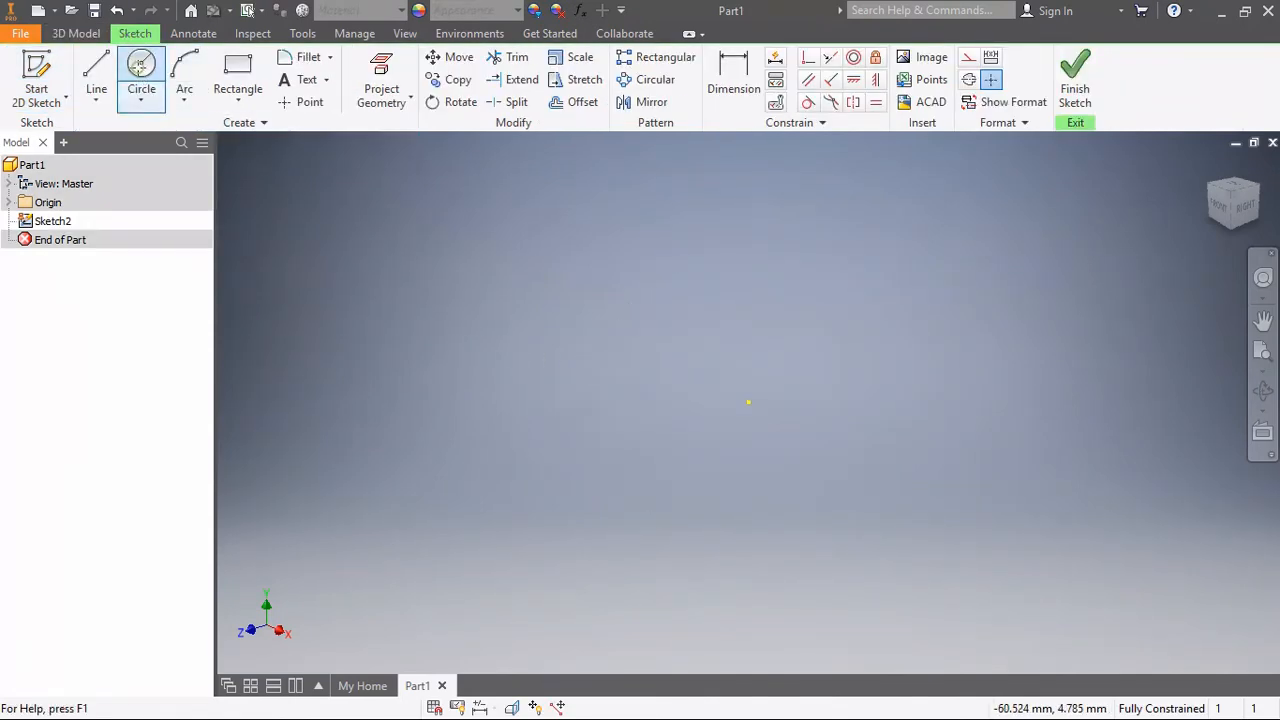
{"action": "left_click", "coordinate": [141, 78]}
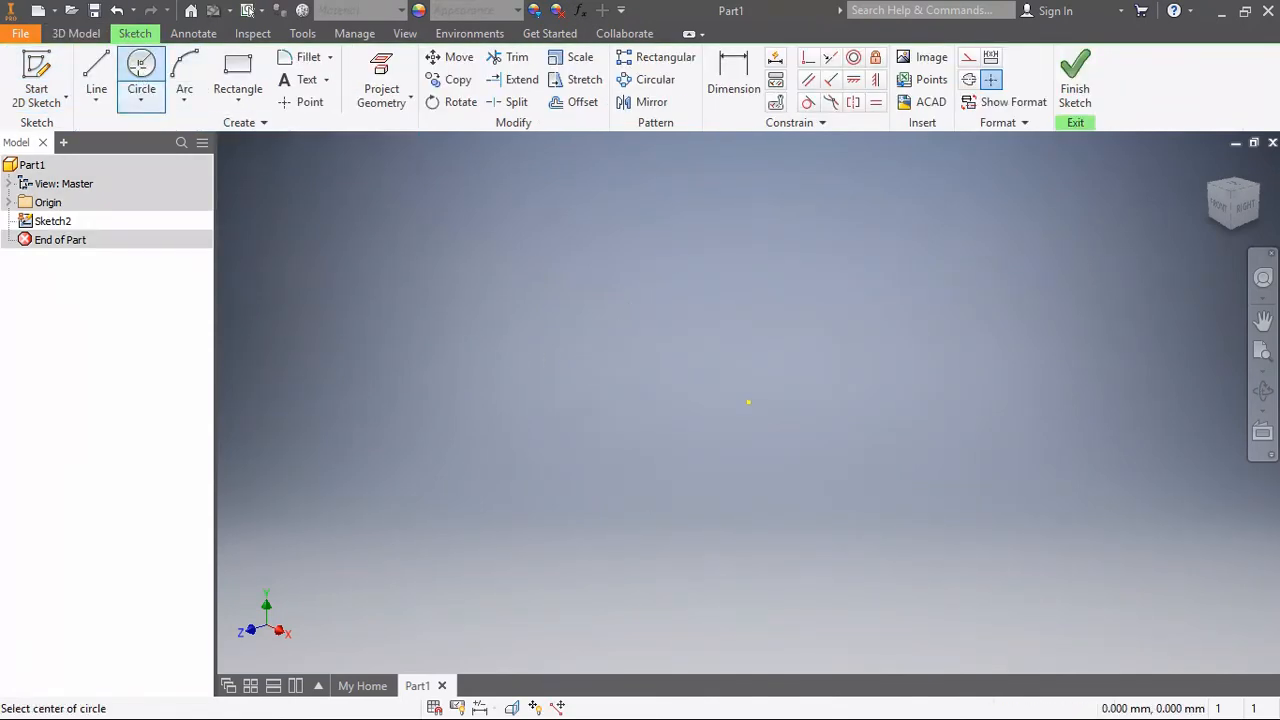
{"action": "left_click", "coordinate": [748, 402]}
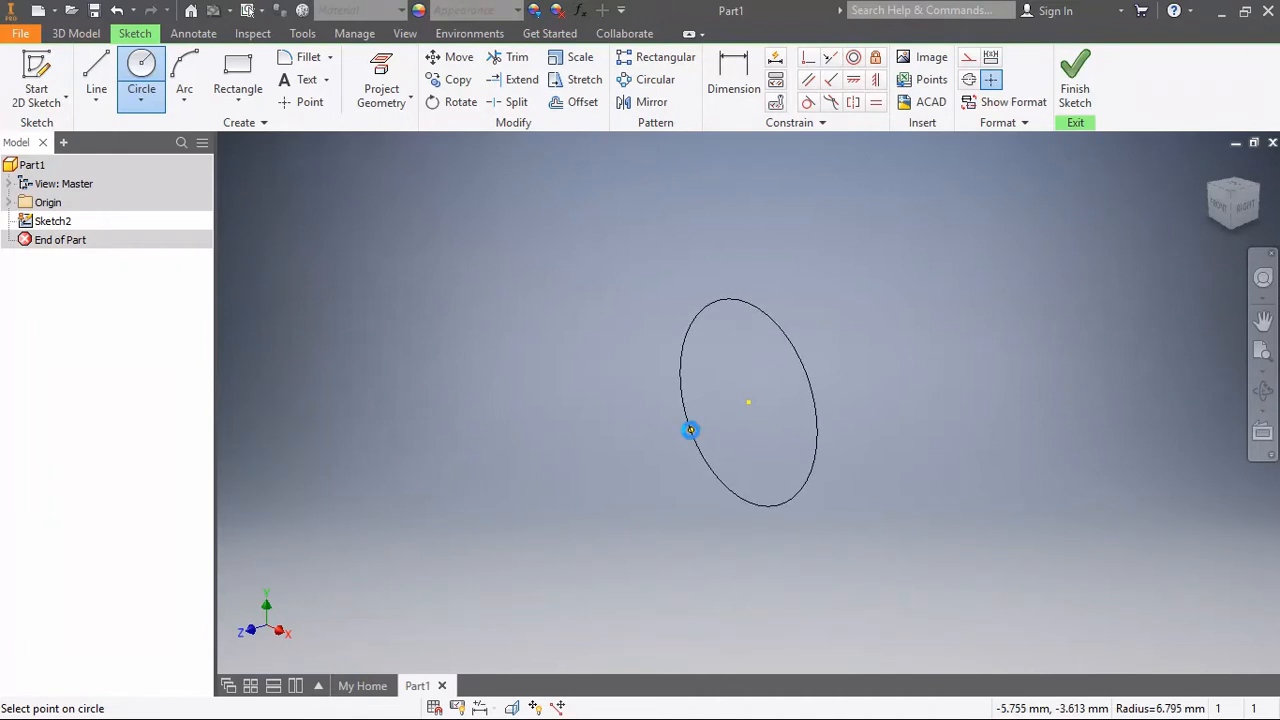
{"action": "left_click", "coordinate": [688, 431]}
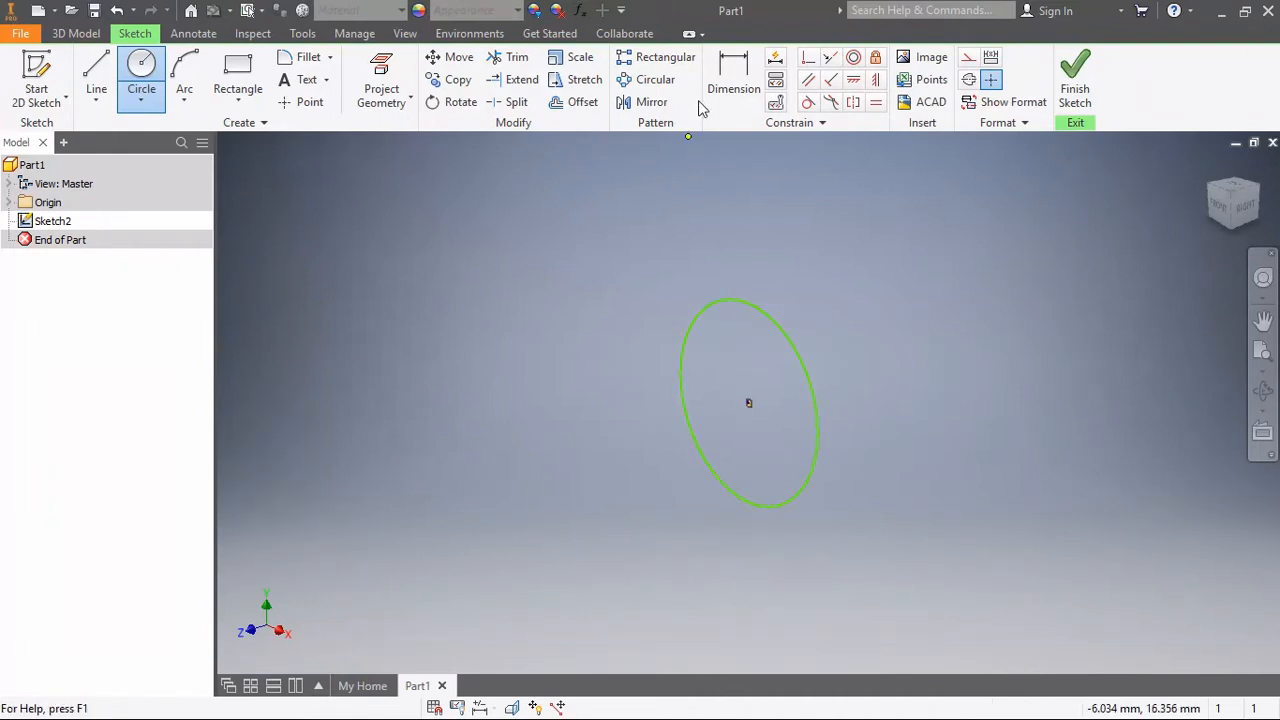
Dimension the circle's diameter to 25 mm and finish the sketch.
{"action": "left_click", "coordinate": [734, 78]}
{"action": "left_click", "coordinate": [702, 312]}
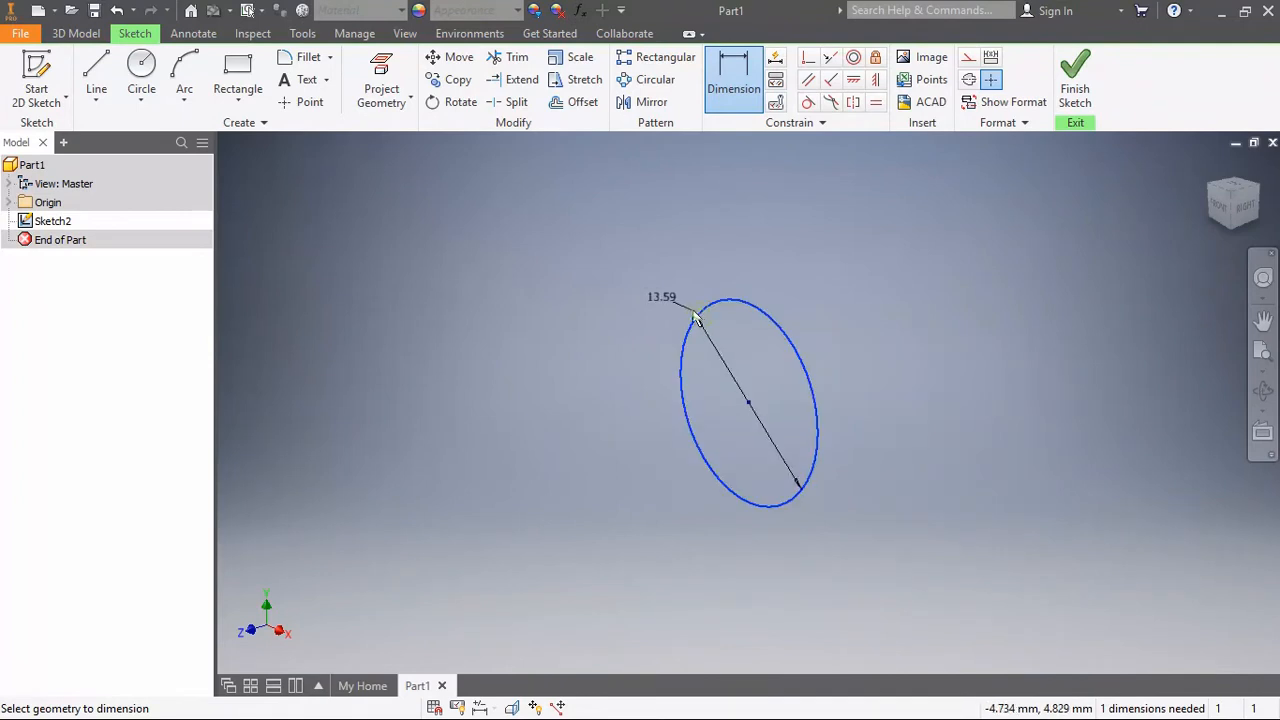
{"action": "left_click", "coordinate": [647, 290]}
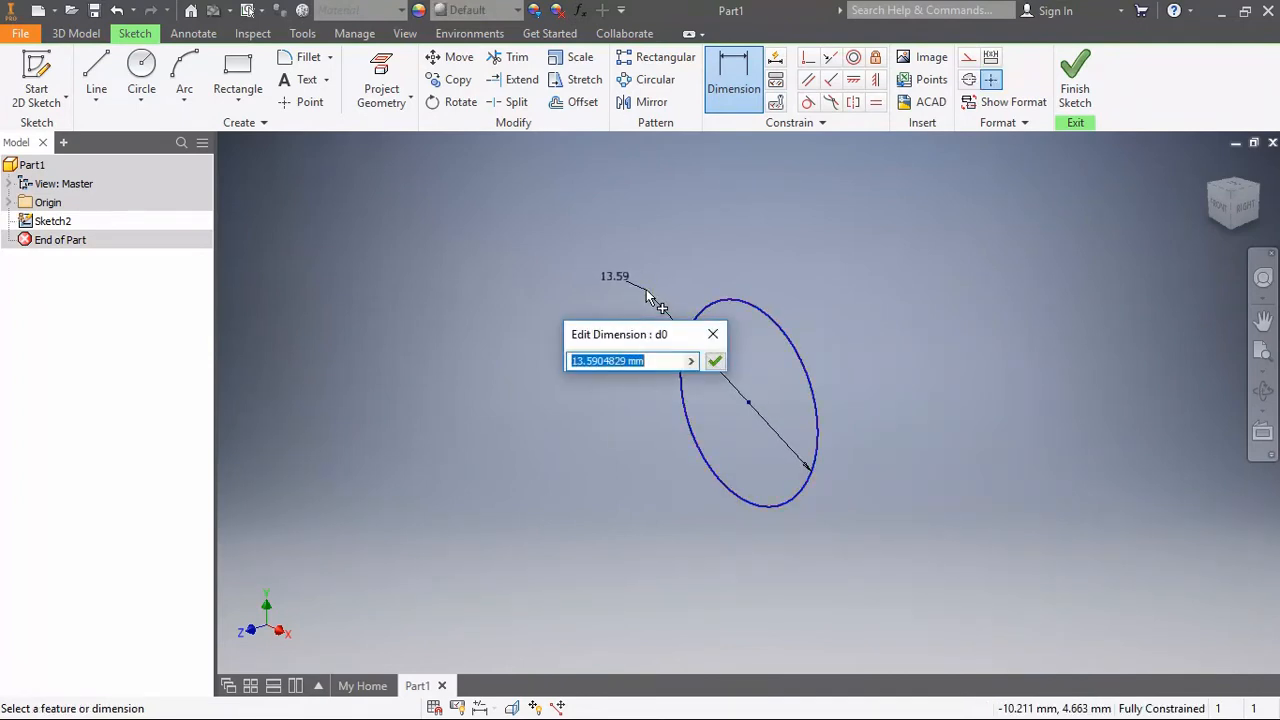
{"action": "type", "text": "25"}
{"action": "key", "text": "Return"}
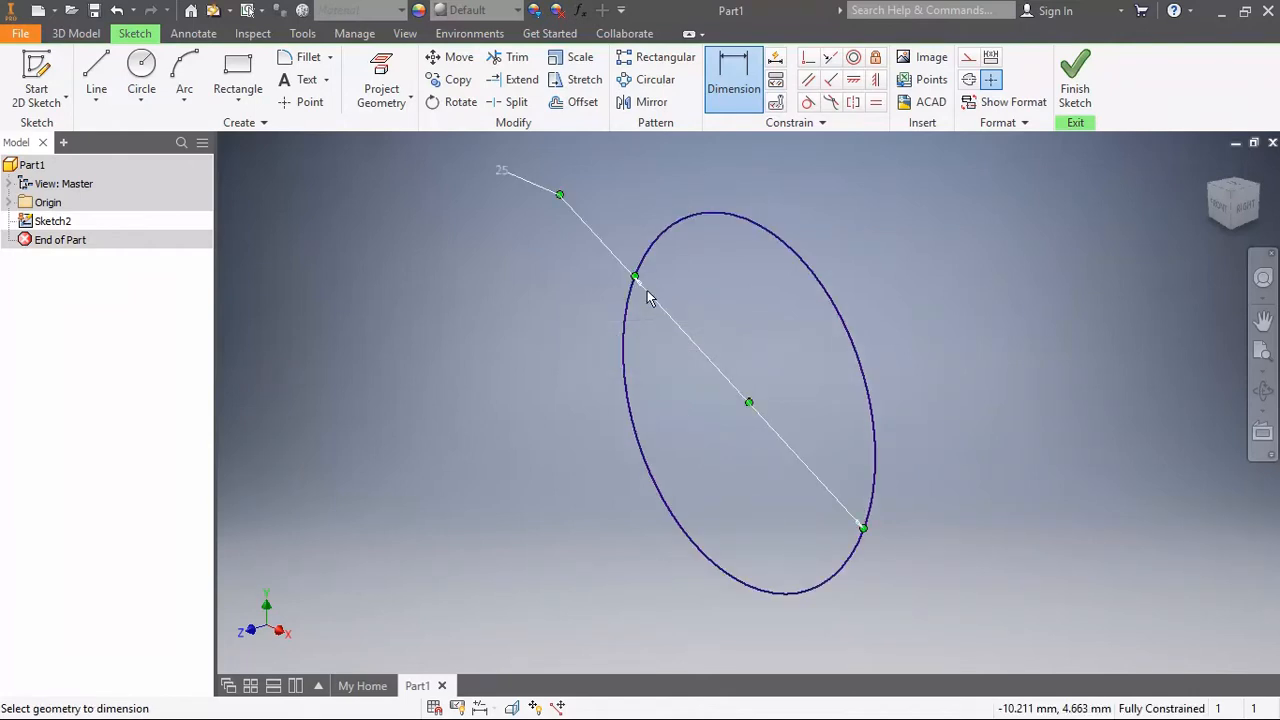
{"action": "left_click", "coordinate": [1084, 84]}
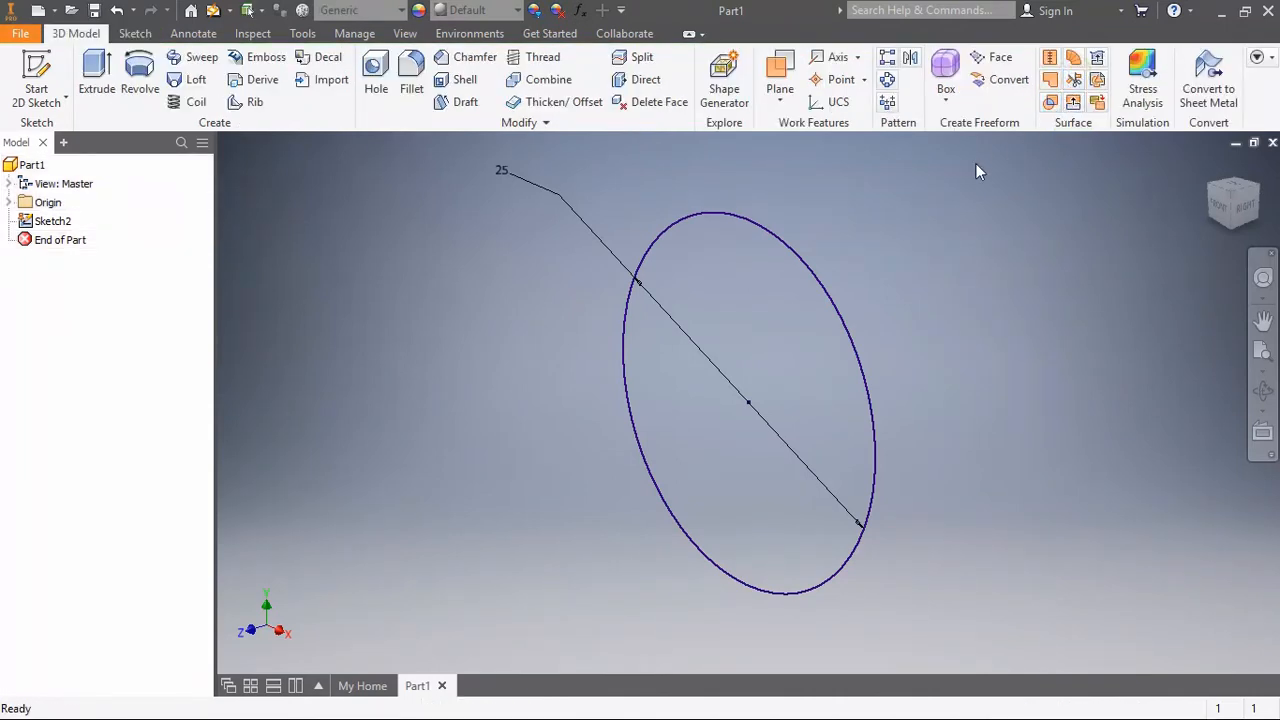
Extrude the 25 mm circle by 15 mm as a solid to form the bolt head.
{"action": "left_click", "coordinate": [96, 76]}
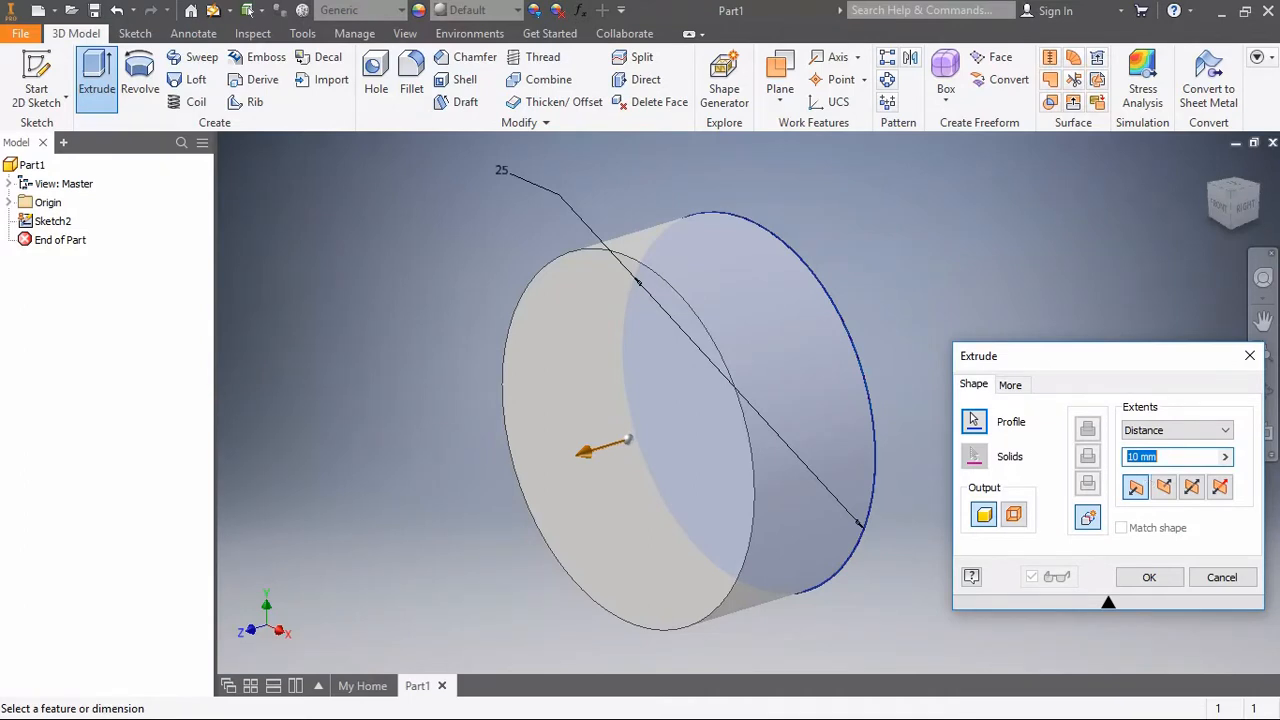
{"action": "type", "text": "15"}
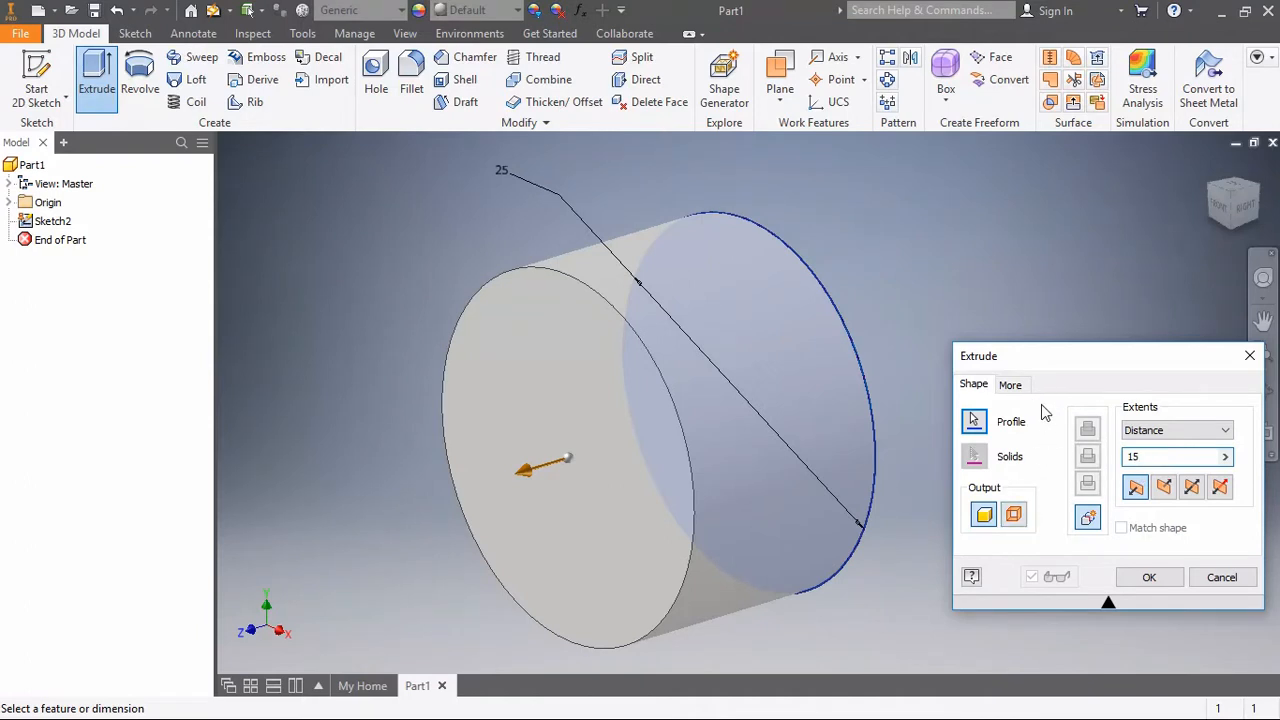
{"action": "left_click", "coordinate": [1149, 578]}
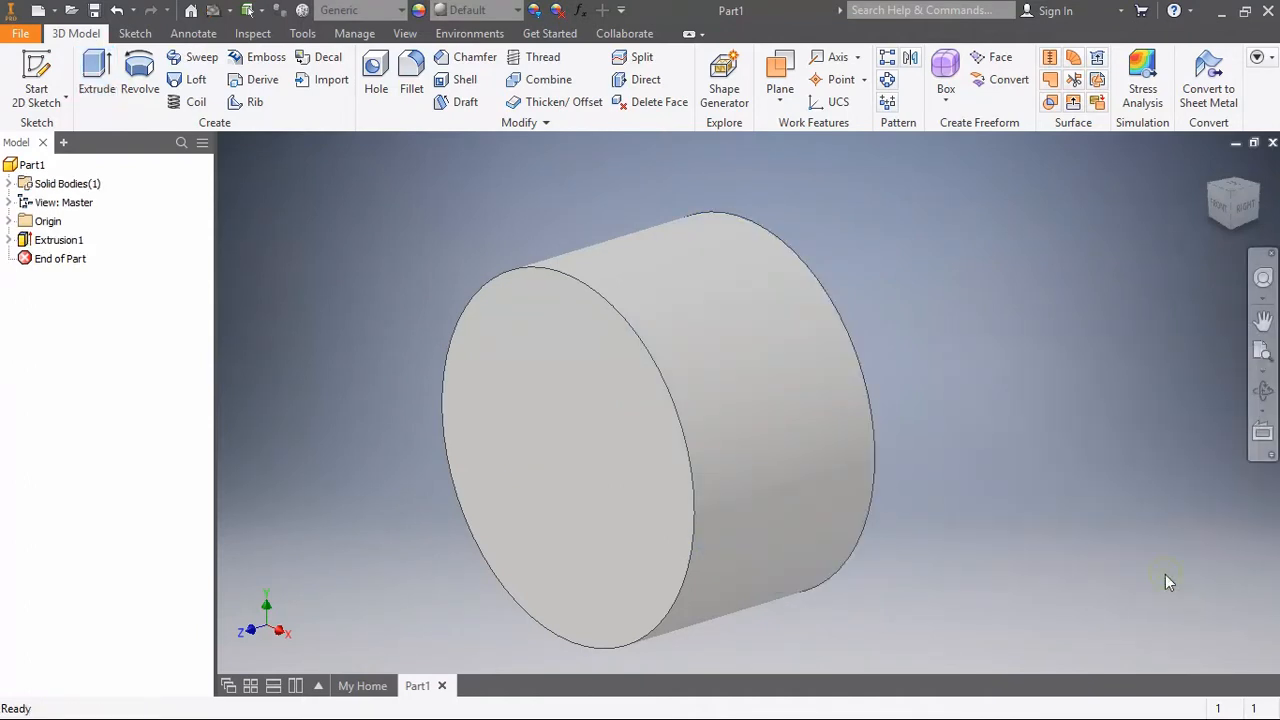
Start a sketch on the cylinder's front end face and draw a concentric circle about 11.7 mm in diameter.
{"action": "left_click", "coordinate": [40, 78]}
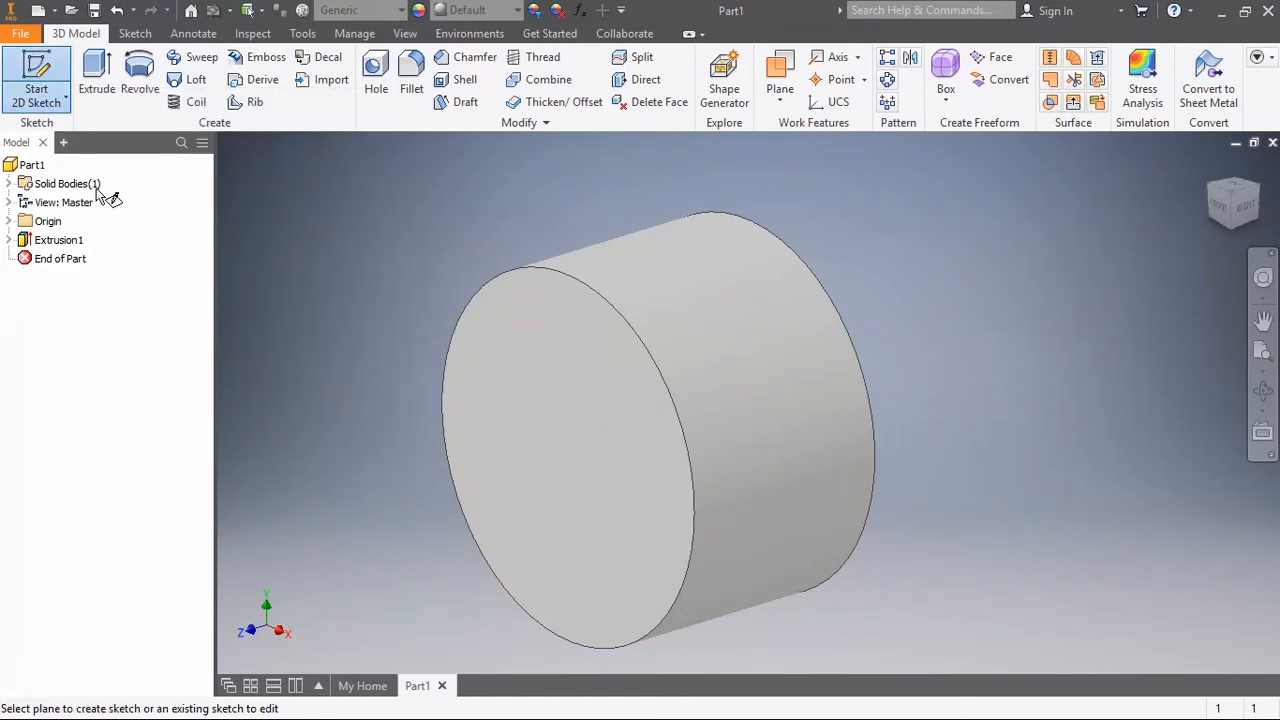
{"action": "left_click", "coordinate": [530, 438]}
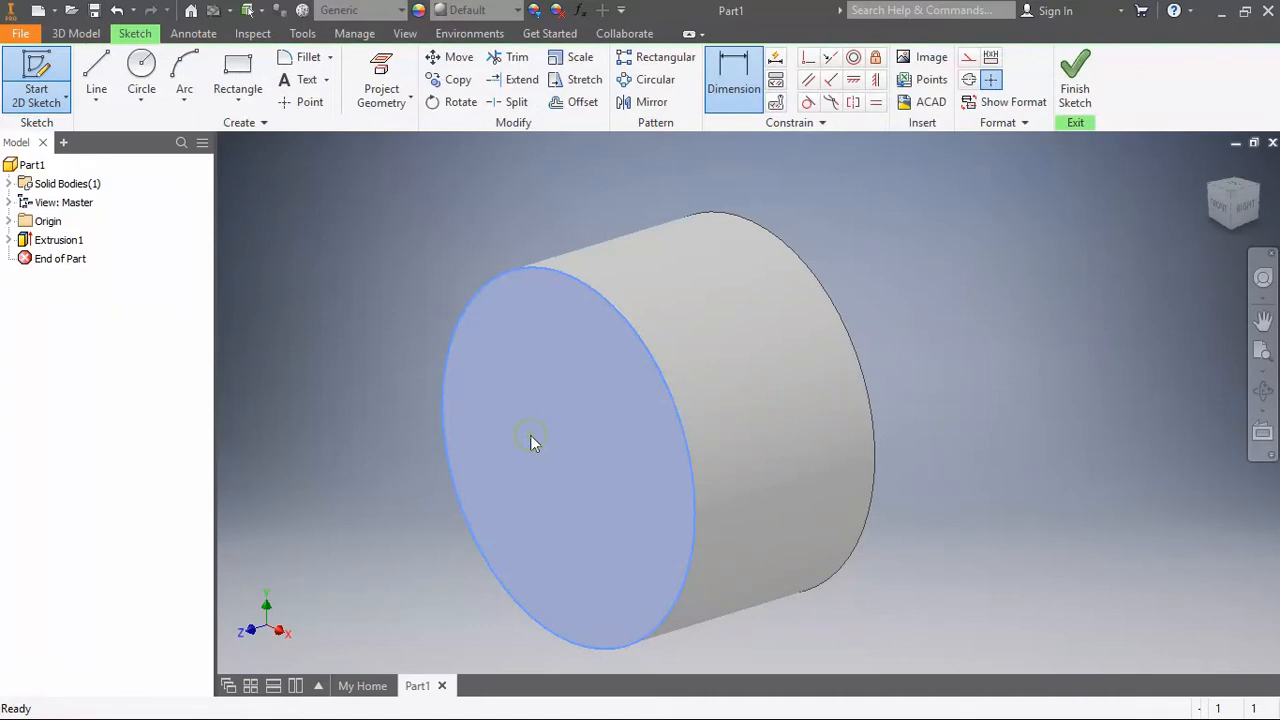
{"action": "left_click", "coordinate": [531, 438]}
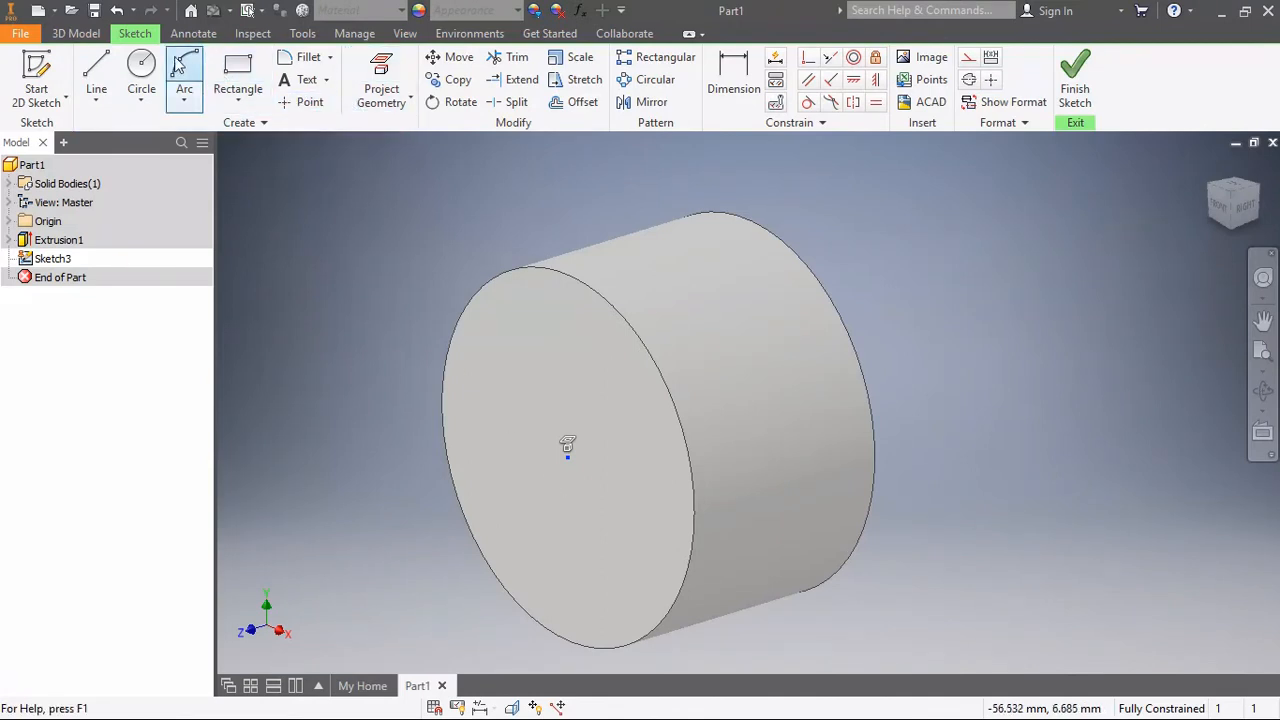
{"action": "left_click", "coordinate": [141, 80]}
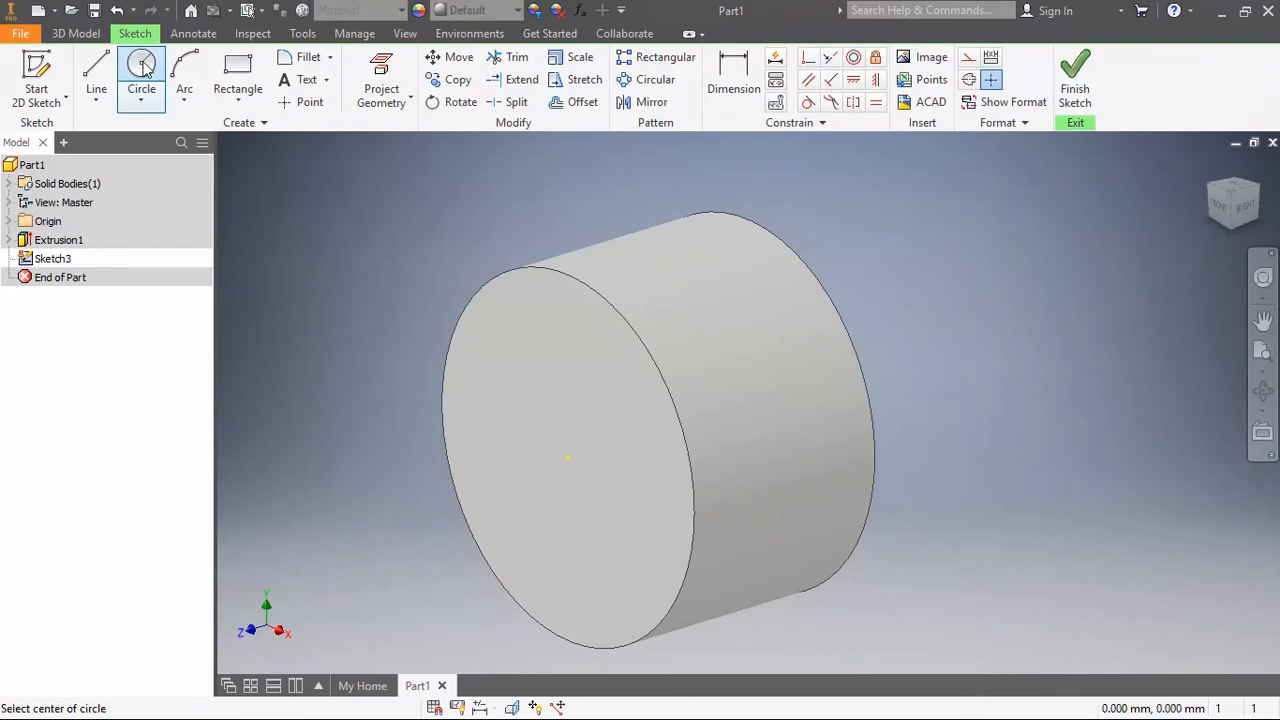
{"action": "left_click", "coordinate": [567, 457]}
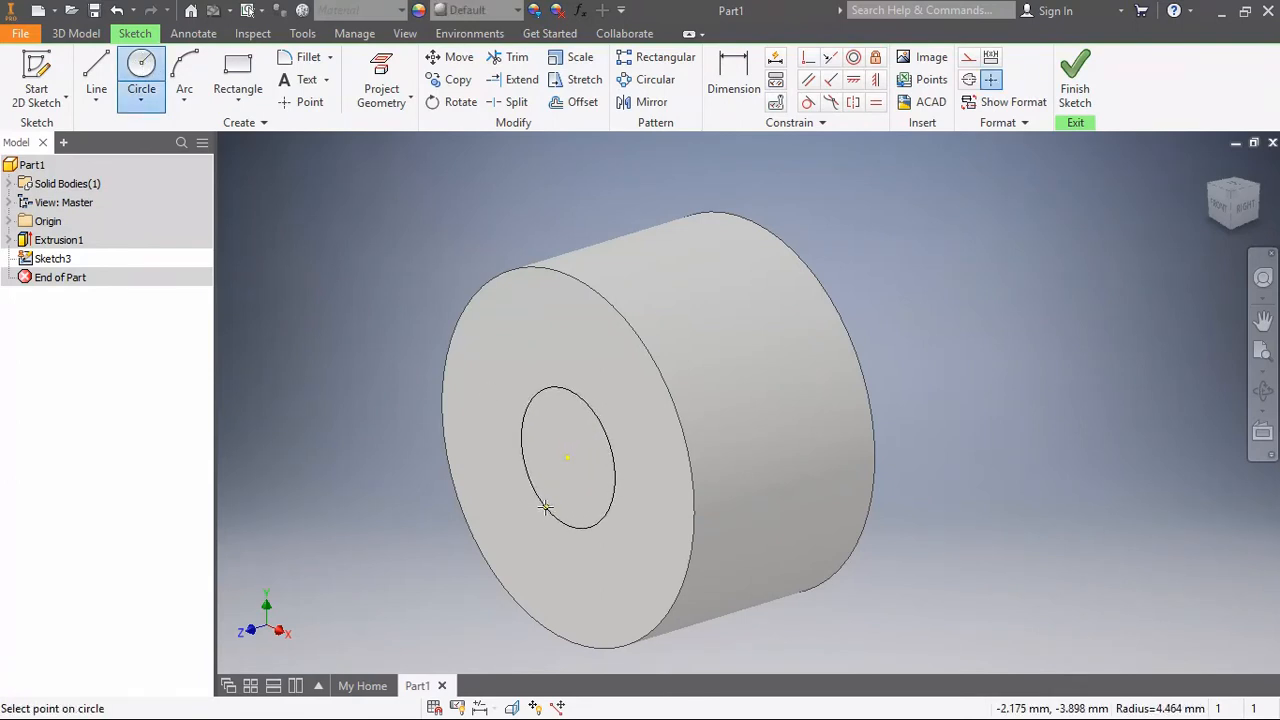
{"action": "left_click", "coordinate": [539, 520]}
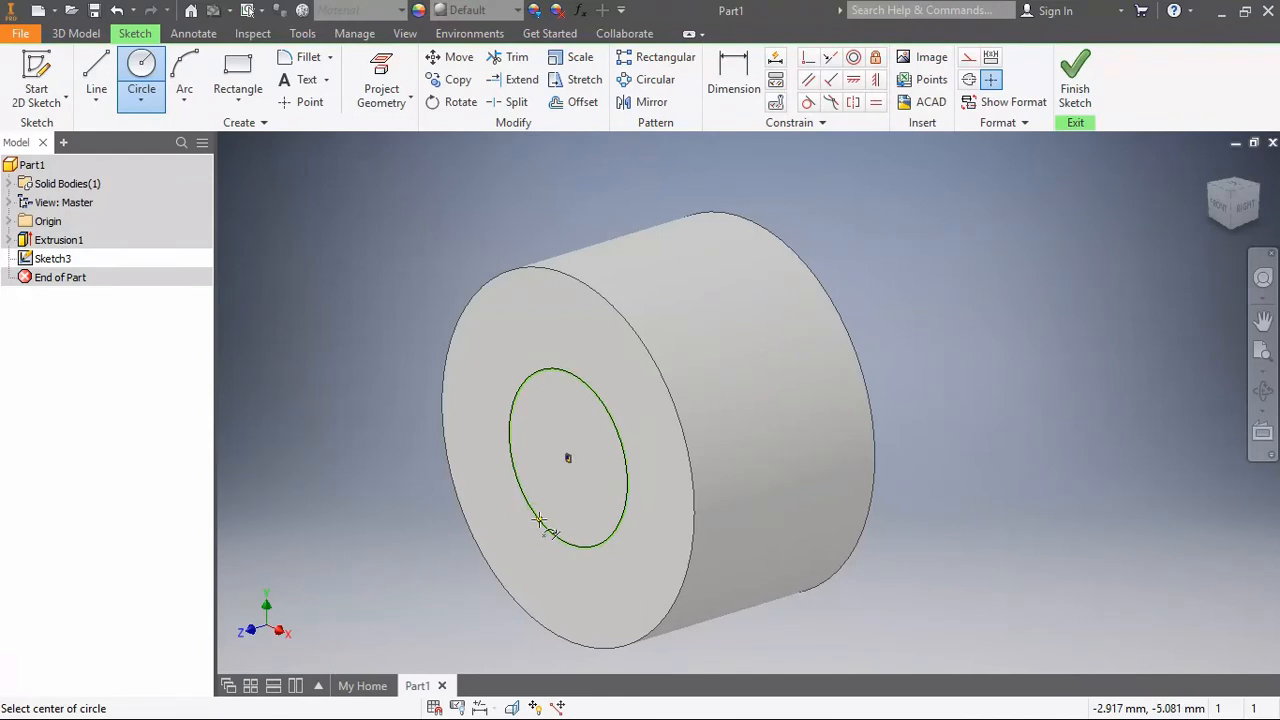
Dimension the inner circle's diameter to 18 mm and finish the sketch.
{"action": "key", "text": "d"}
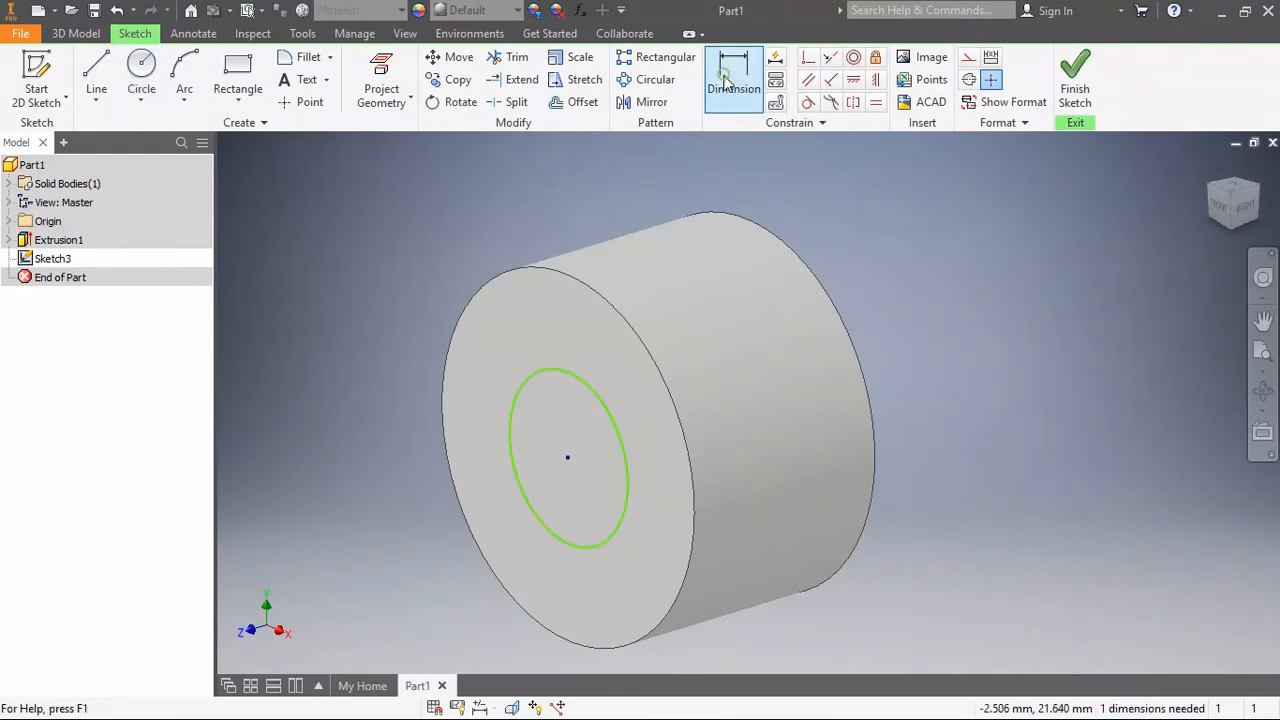
{"action": "left_click", "coordinate": [551, 369]}
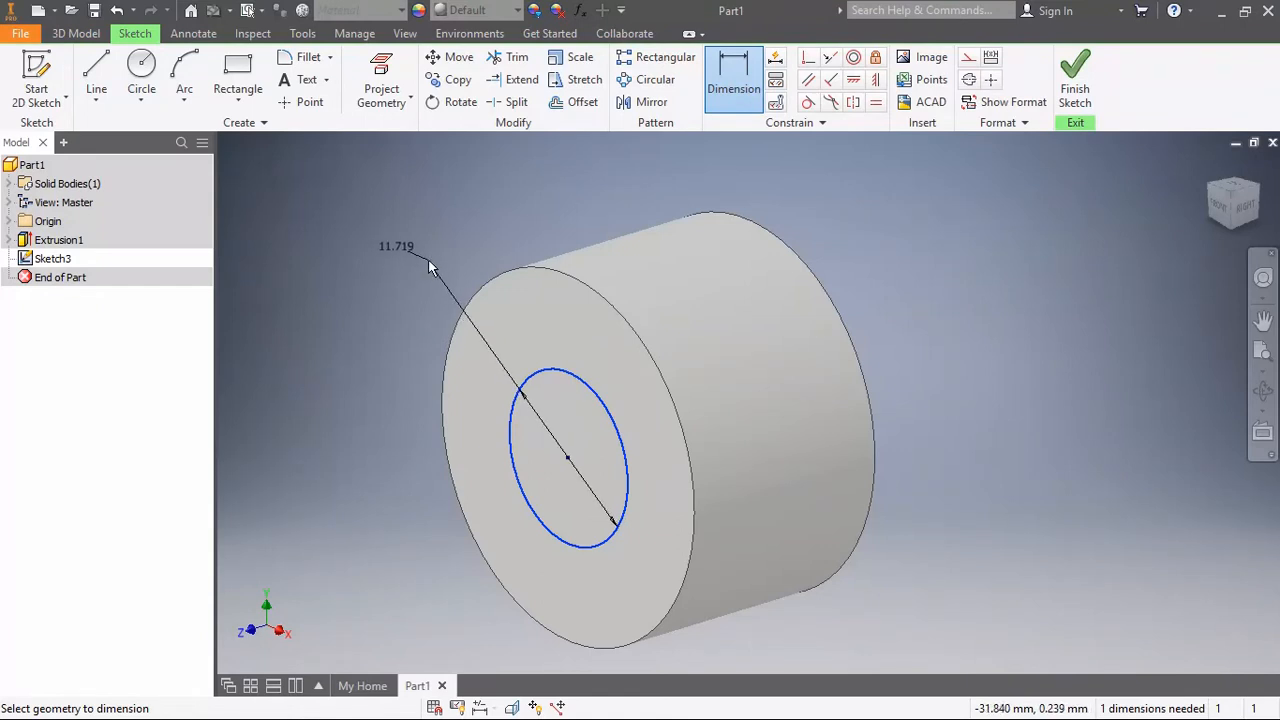
{"action": "left_click", "coordinate": [427, 261]}
{"action": "type", "text": "18"}
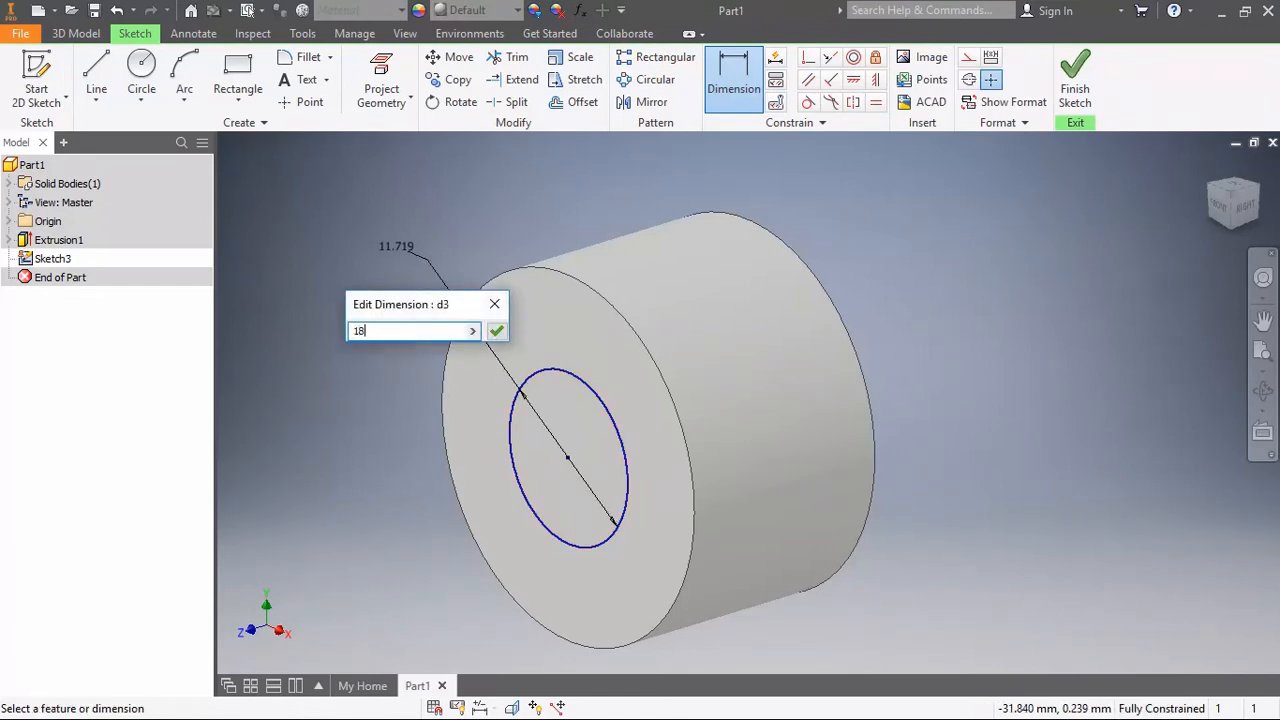
{"action": "key", "text": "Return"}
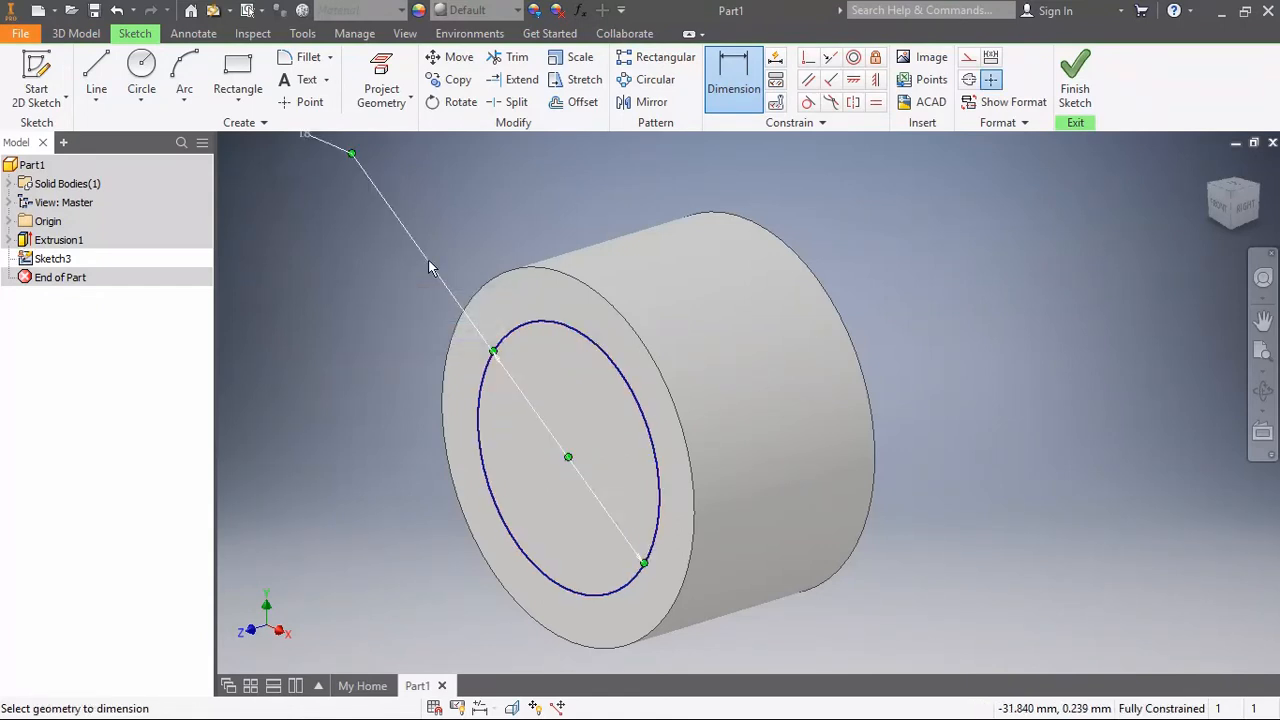
{"action": "left_click", "coordinate": [1075, 80]}
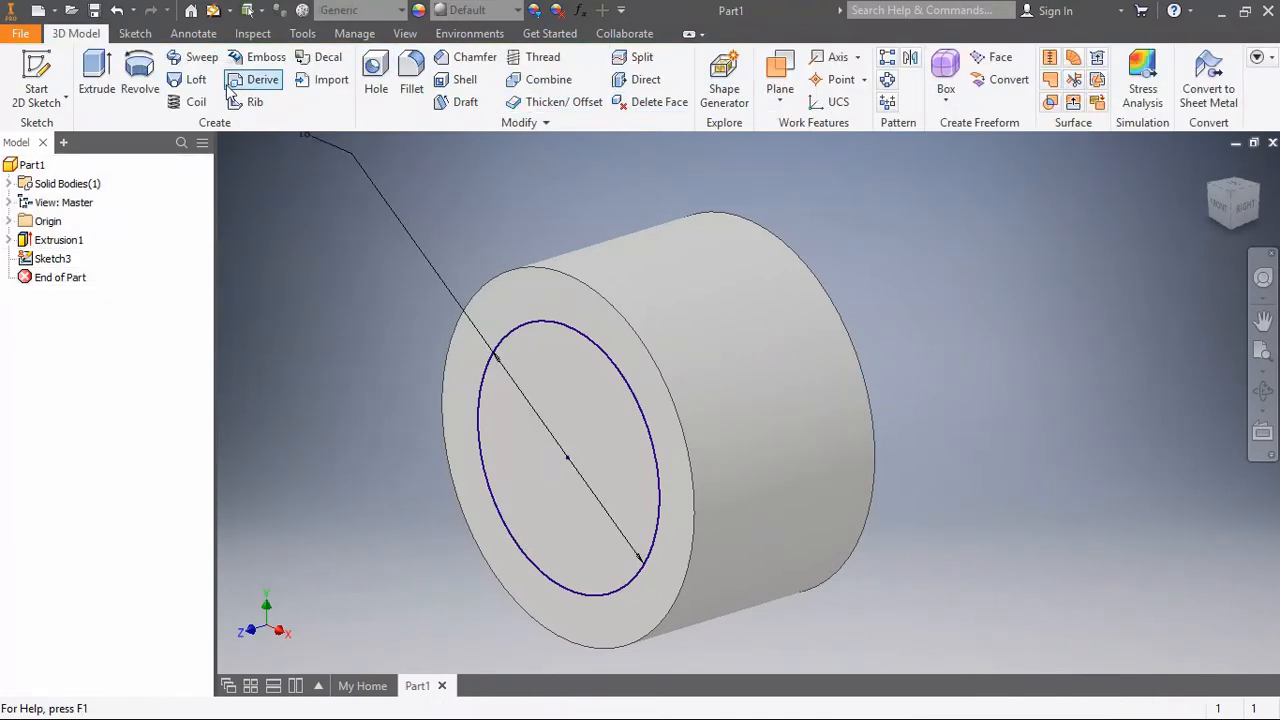
Extrude the 18 mm circle outward by 50 mm, joined to the head, to form the shank.
{"action": "left_click", "coordinate": [97, 75]}
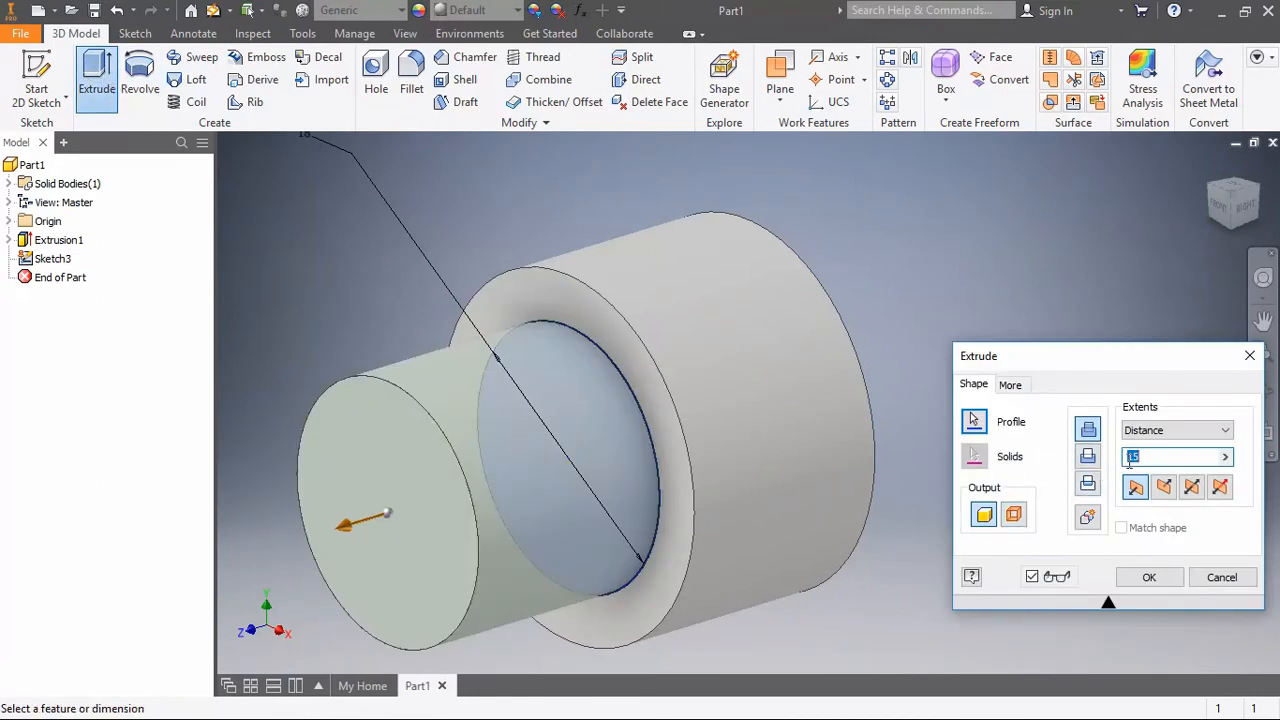
{"action": "type", "text": "50"}
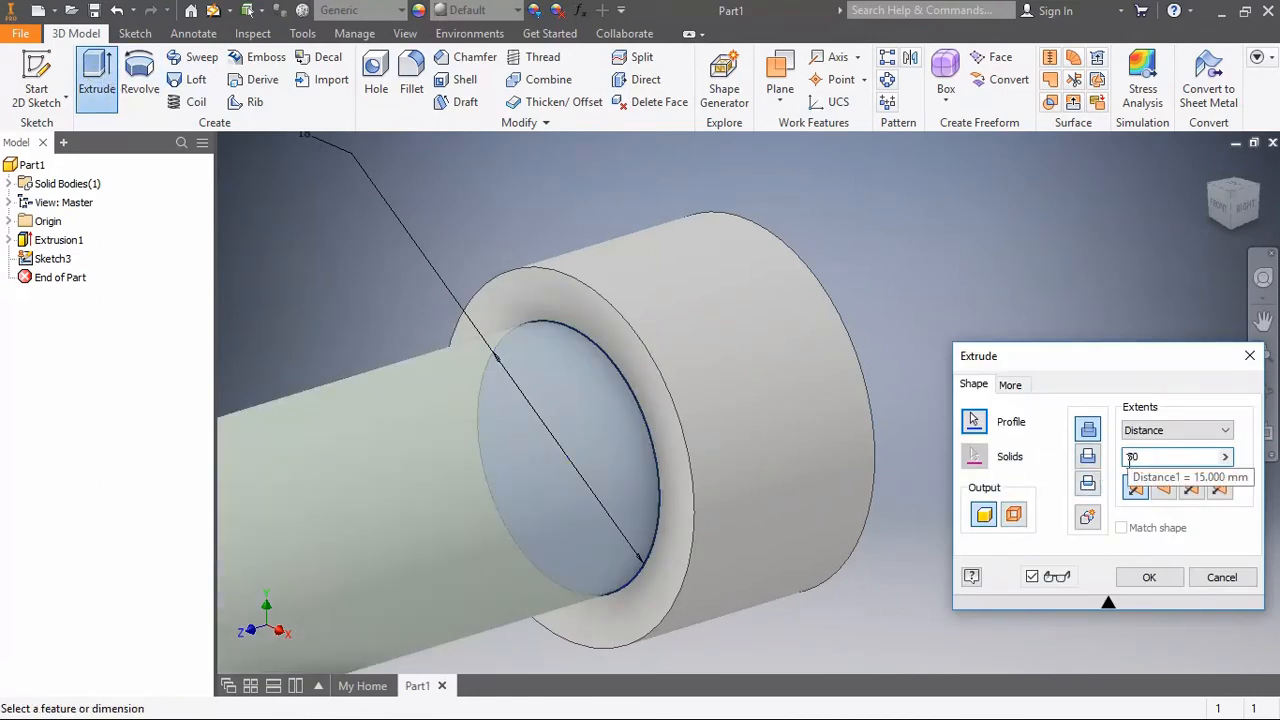
{"action": "left_click", "coordinate": [1170, 580]}
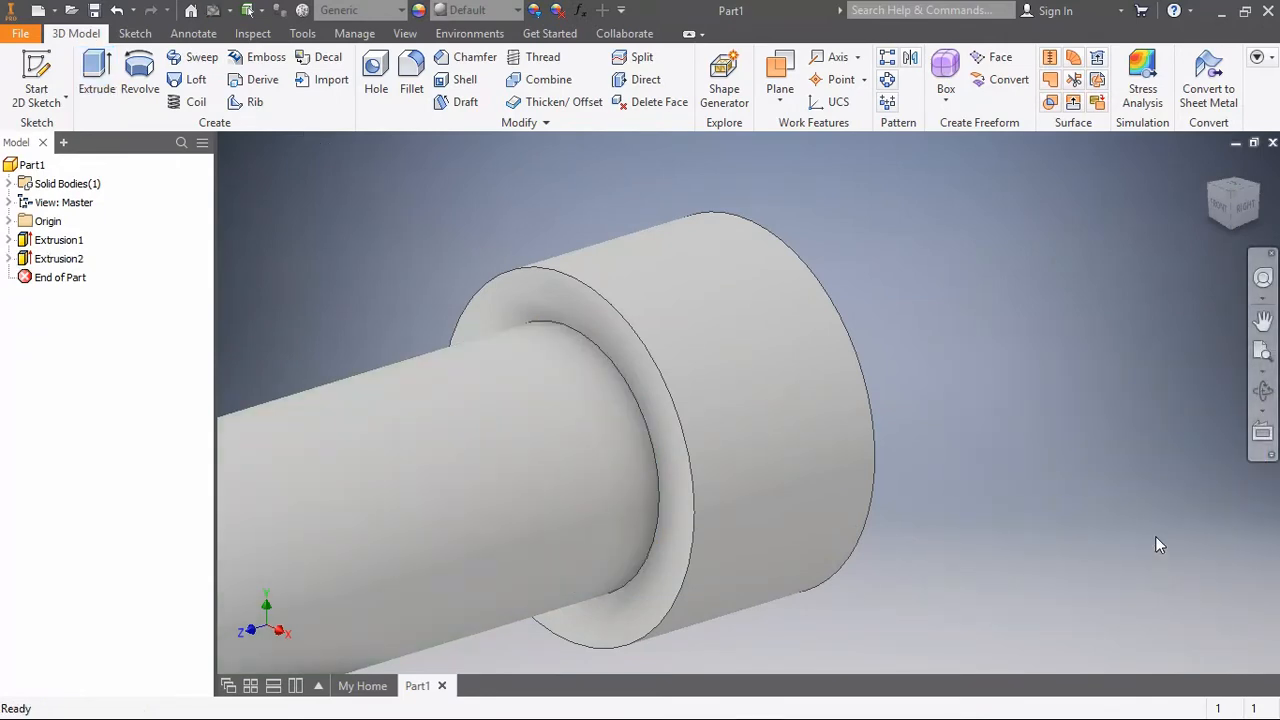
{"action": "key", "text": "F6"}
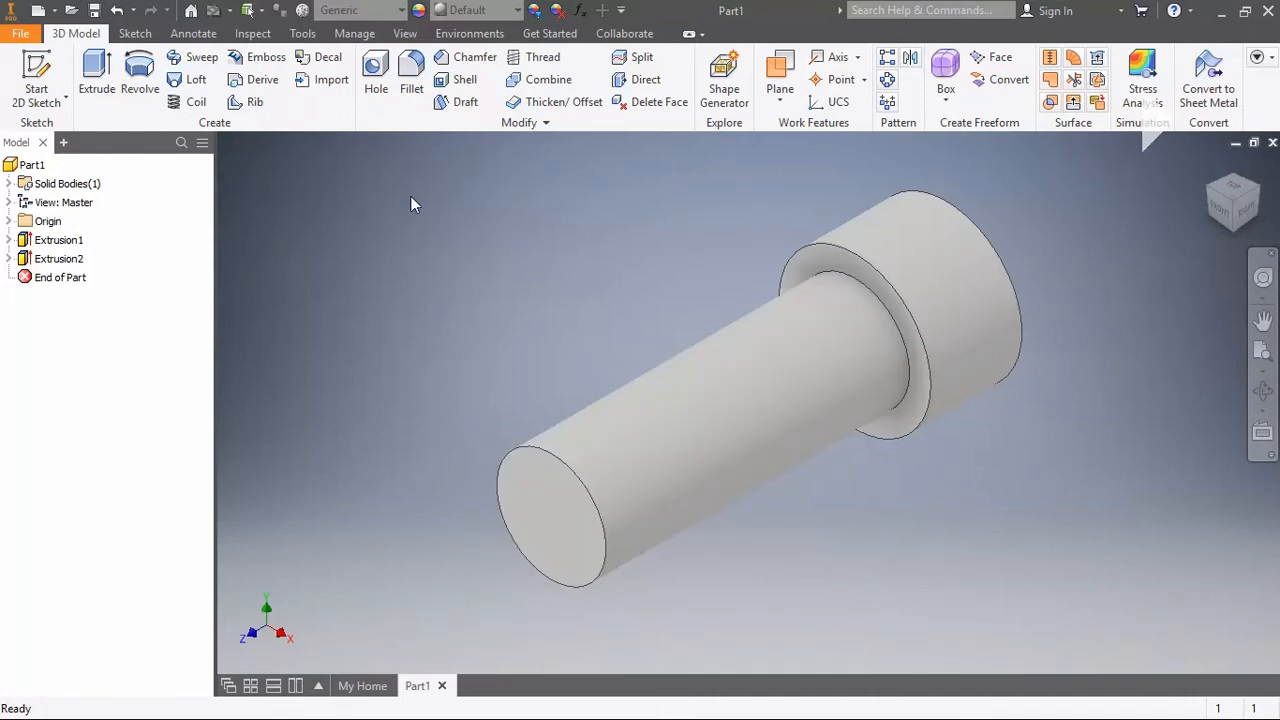
Apply a full-length right-hand thread to the shank's cylindrical face, using ANSI Metric M Profile, size 18, designation M18x2.5, class 6g.
{"action": "left_click", "coordinate": [541, 63]}
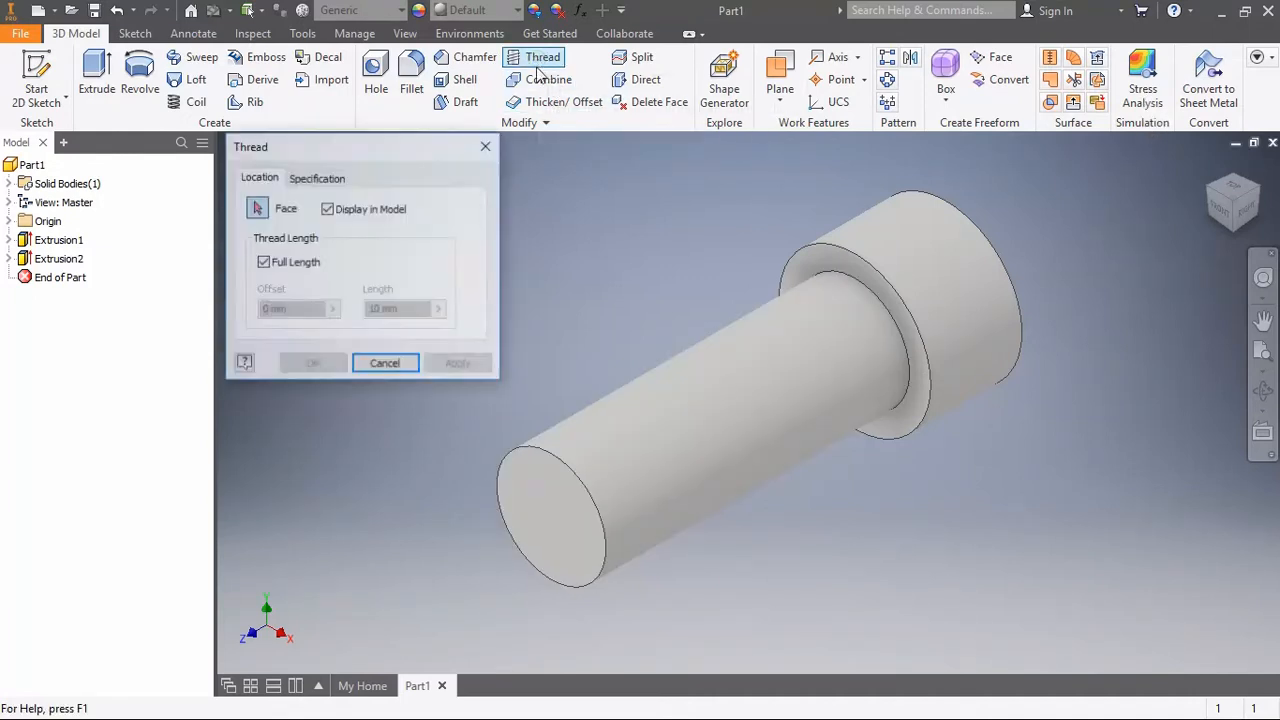
{"action": "left_click", "coordinate": [257, 208]}
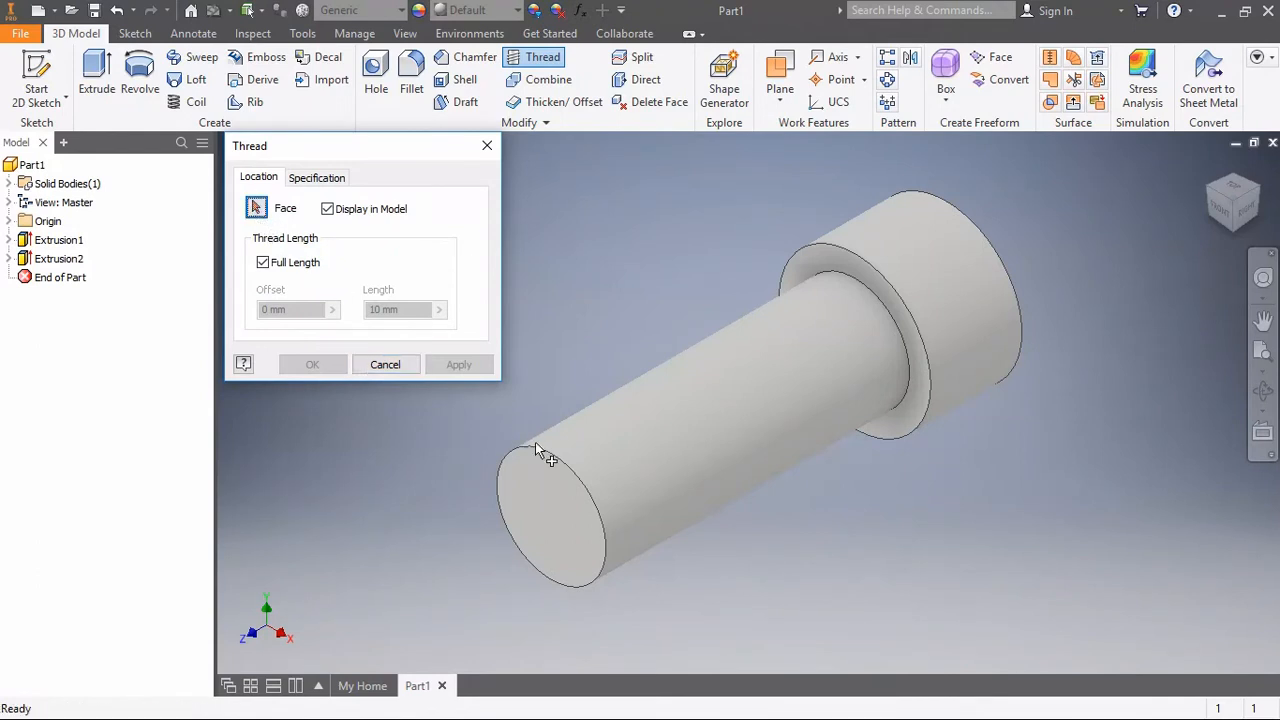
{"action": "left_click", "coordinate": [260, 212]}
{"action": "left_click", "coordinate": [642, 458]}
{"action": "left_click", "coordinate": [640, 455]}
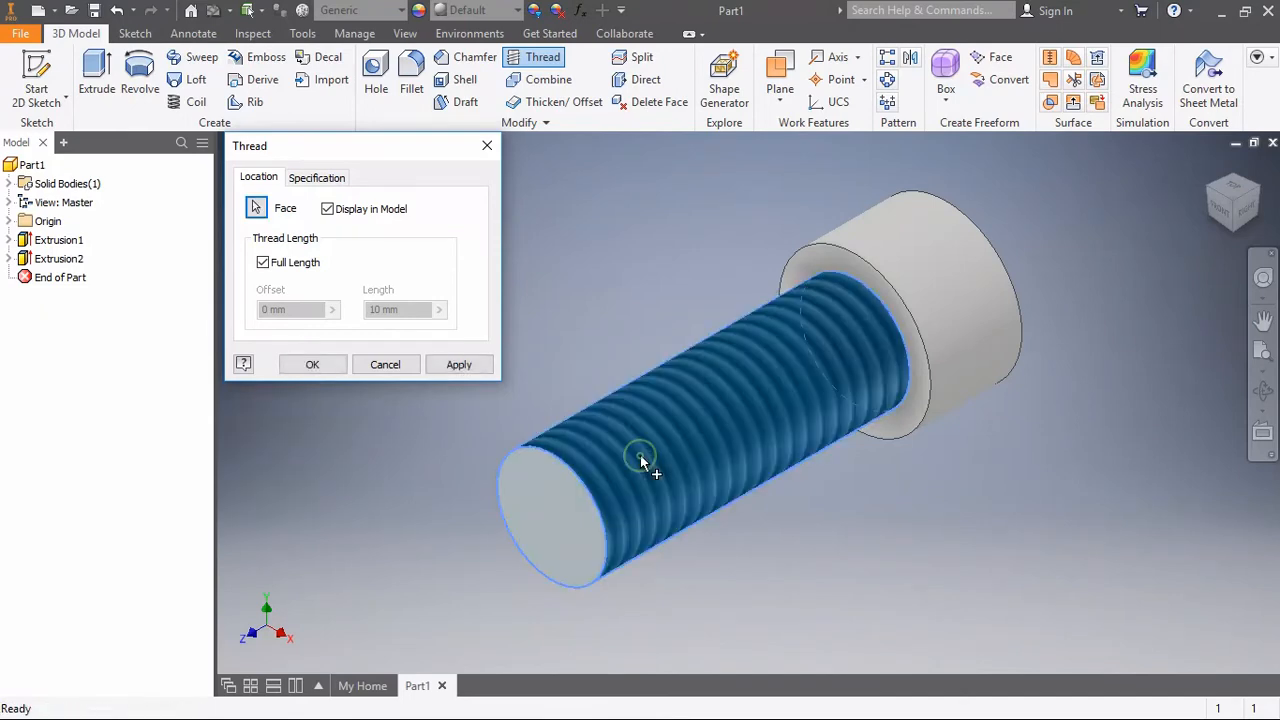
{"action": "left_click", "coordinate": [318, 178]}
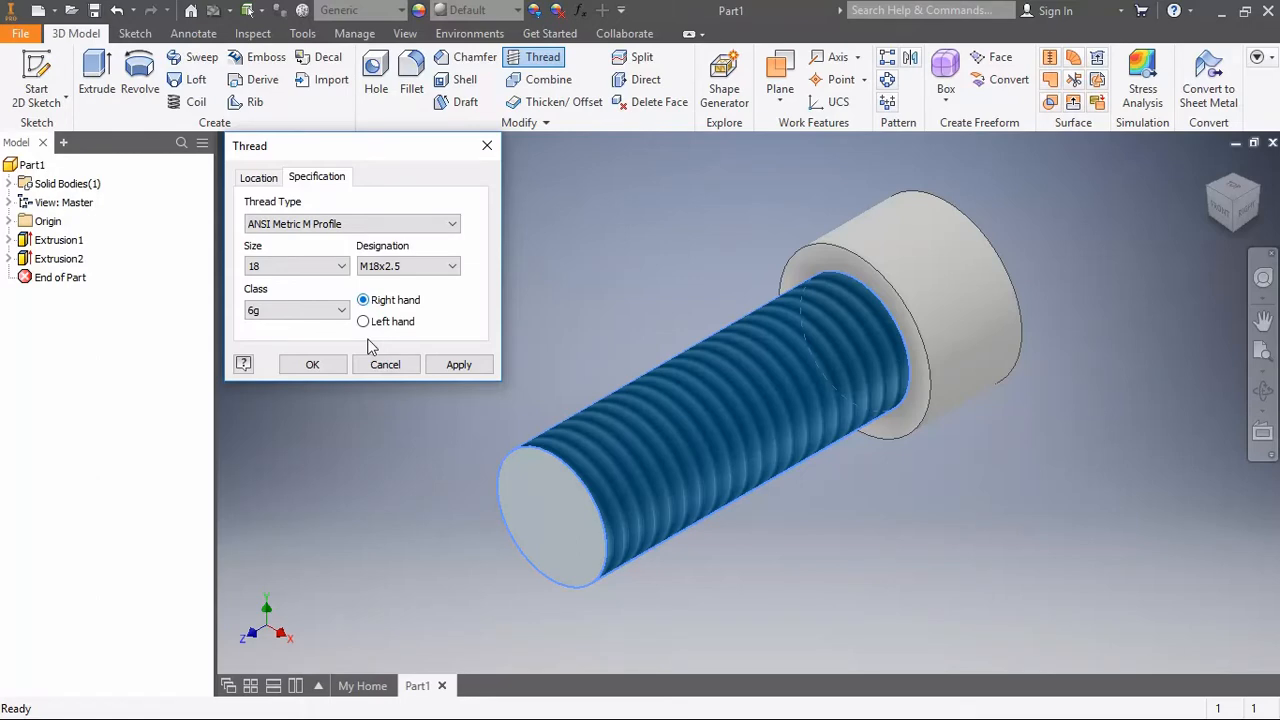
{"action": "left_click", "coordinate": [468, 366]}
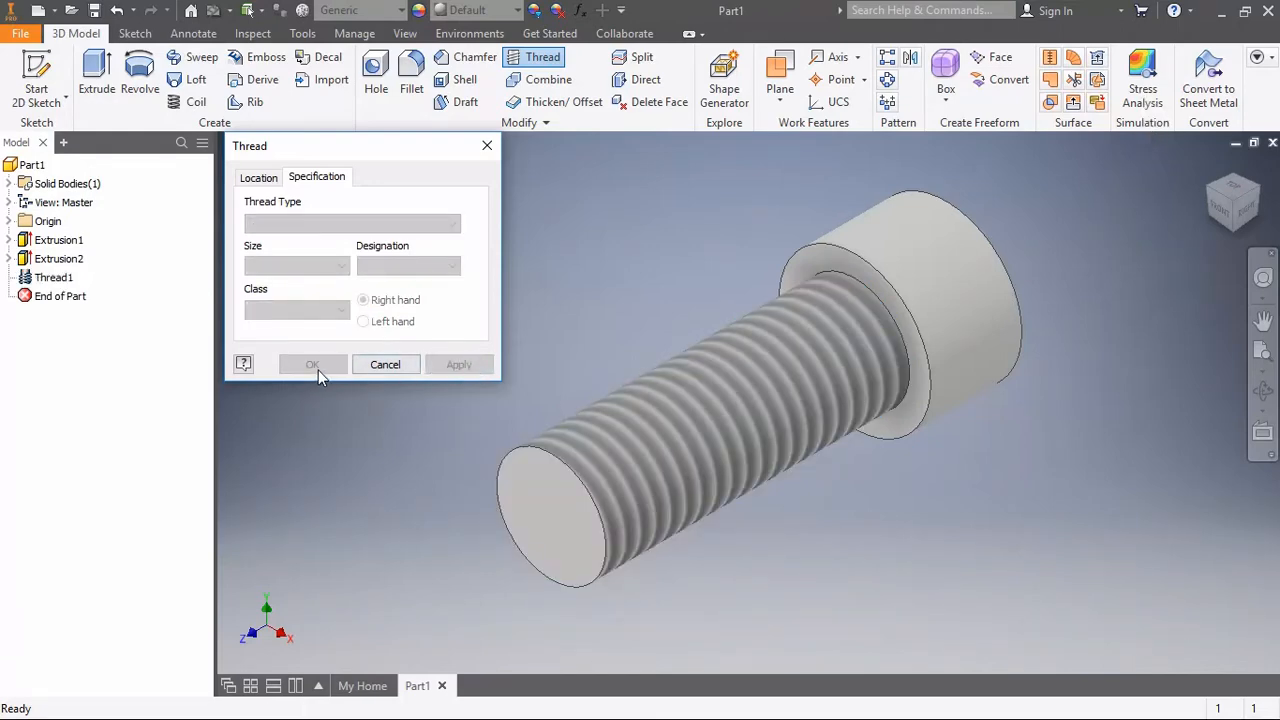
{"action": "left_click", "coordinate": [385, 364]}
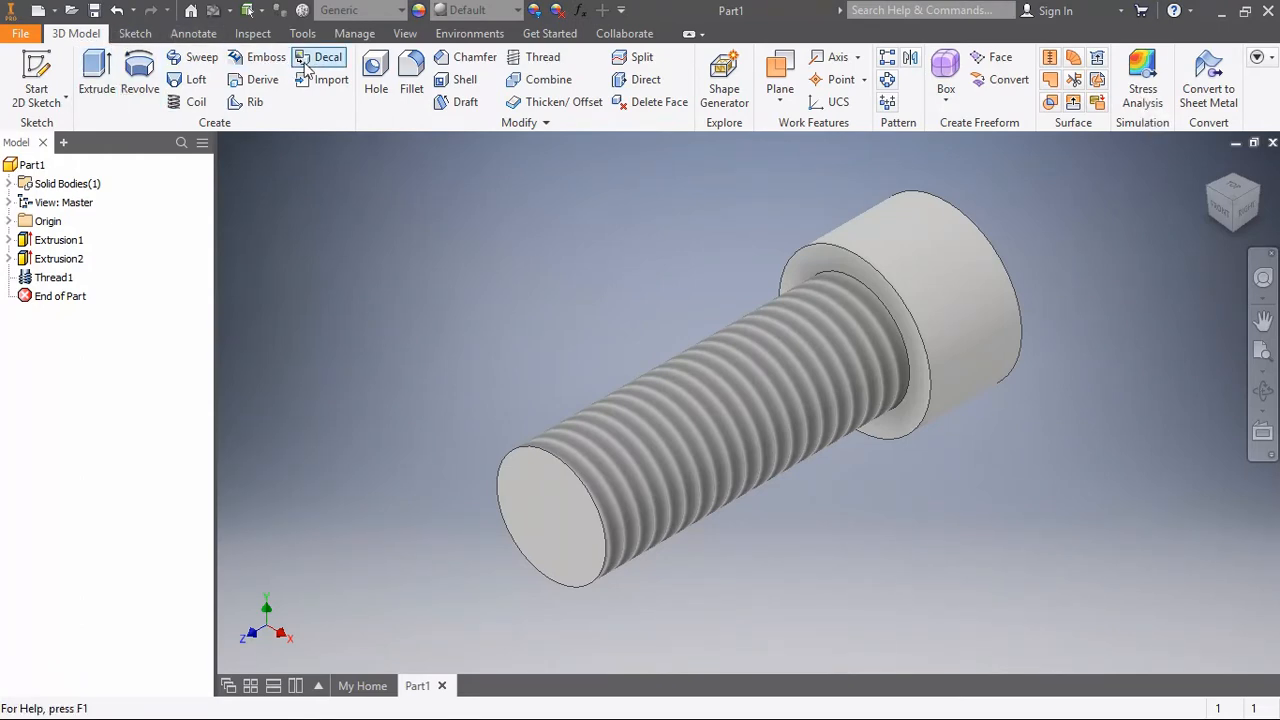
In the model parameters, rename the head diameter d0 as Head_Dia and the head extrusion distance d1 as Head_width.
{"action": "left_click", "coordinate": [358, 35]}
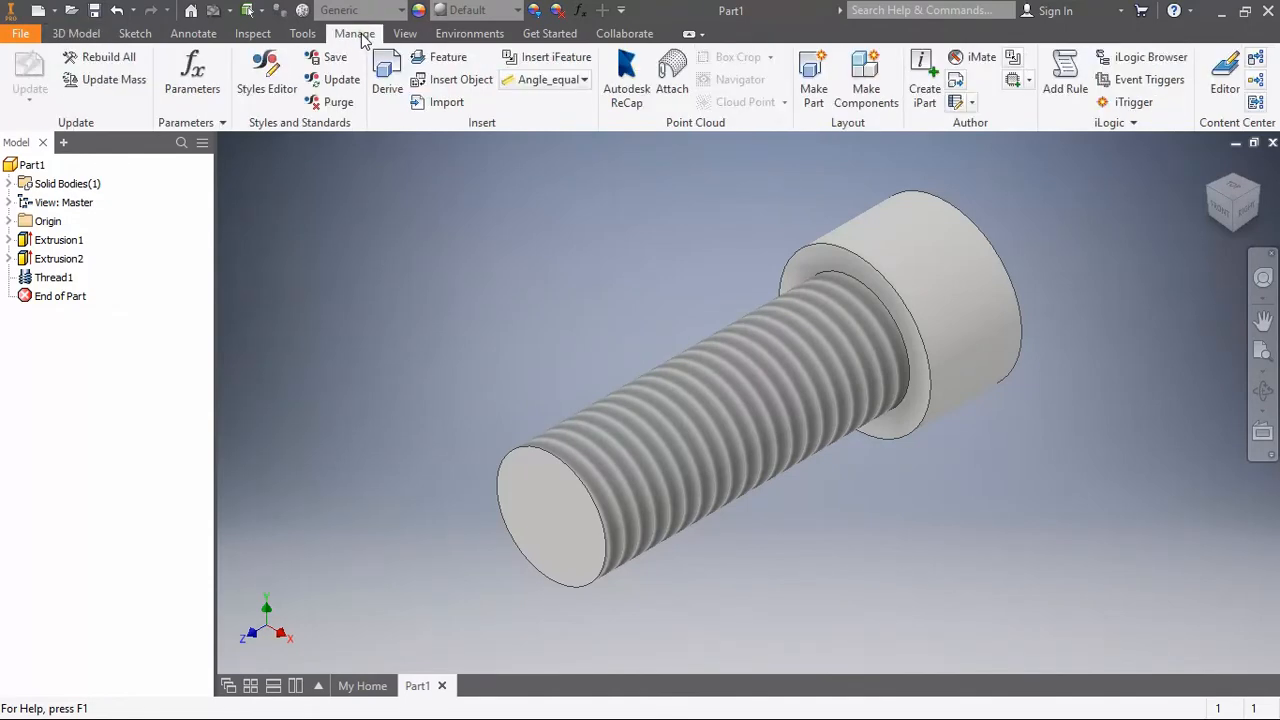
{"action": "left_click", "coordinate": [199, 73]}
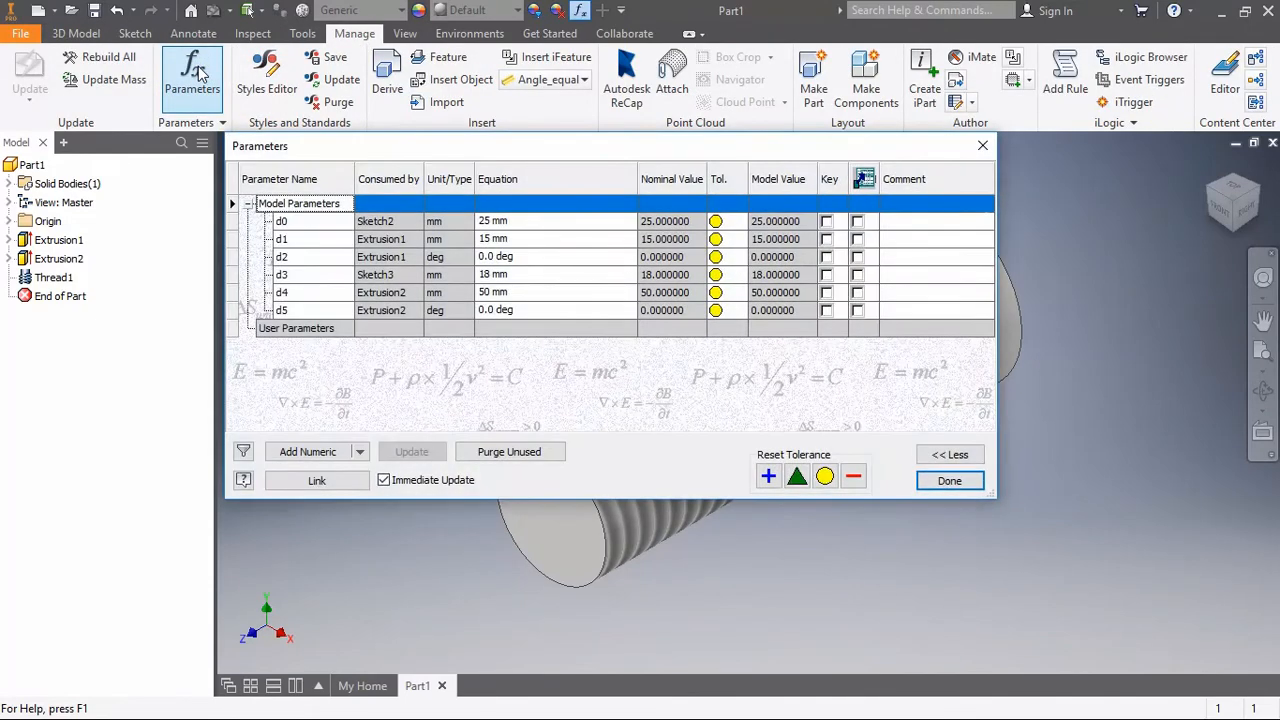
{"action": "mouse_move", "coordinate": [444, 150]}
{"action": "left_mouse_down"}
{"action": "mouse_move", "coordinate": [495, 179]}
{"action": "mouse_move", "coordinate": [583, 283]}
{"action": "mouse_move", "coordinate": [706, 317]}
{"action": "mouse_move", "coordinate": [503, 343]}
{"action": "mouse_move", "coordinate": [467, 365]}
{"action": "left_mouse_up"}
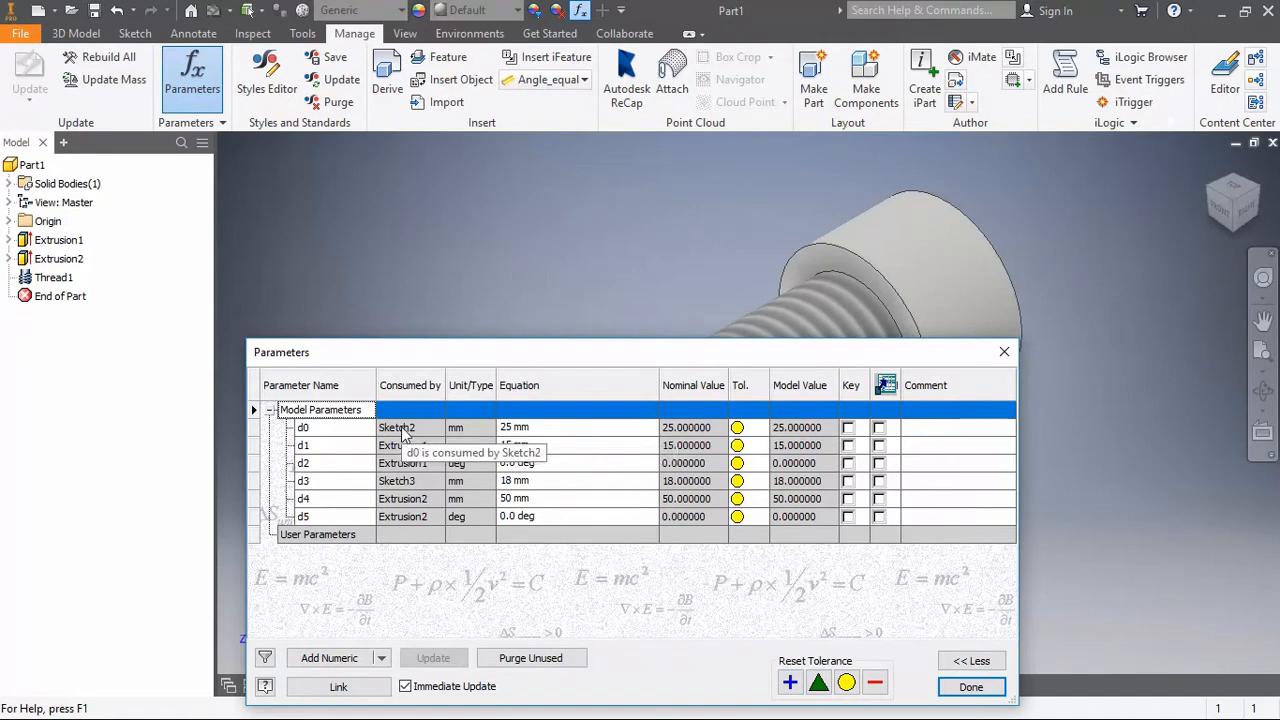
{"action": "left_click", "coordinate": [322, 428]}
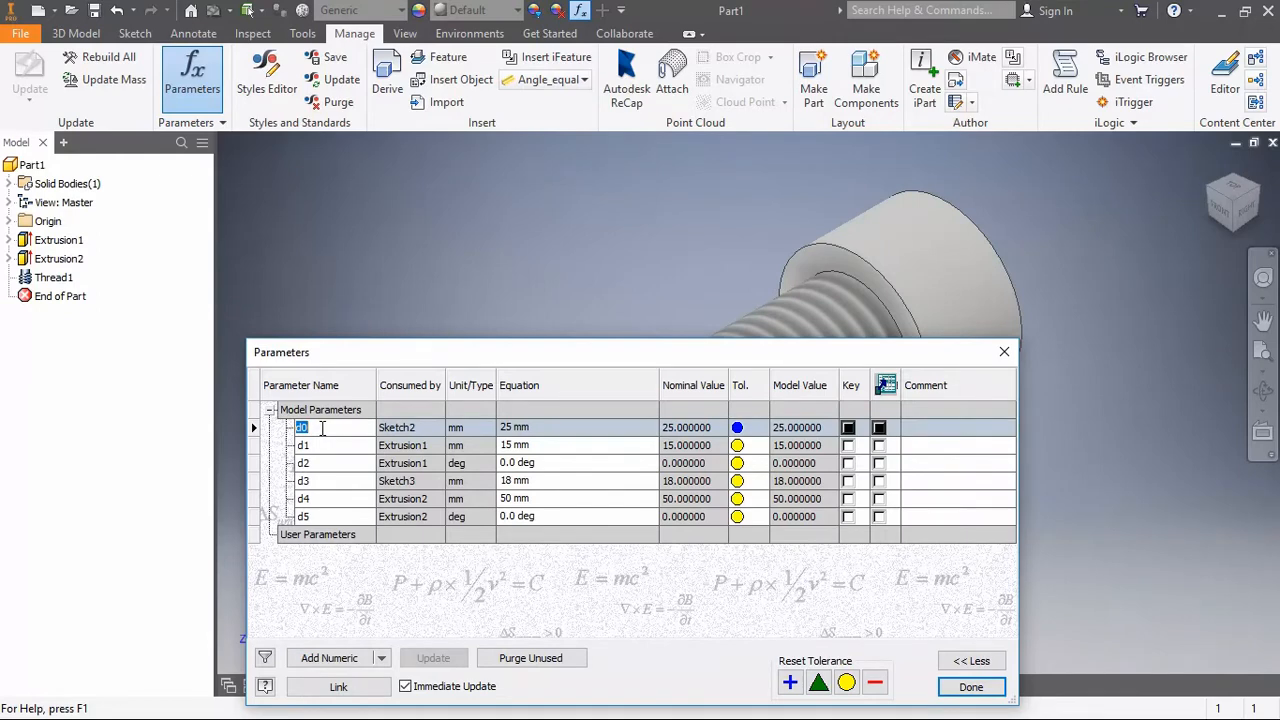
{"action": "type", "text": "Head_Dia"}
{"action": "left_click", "coordinate": [325, 446]}
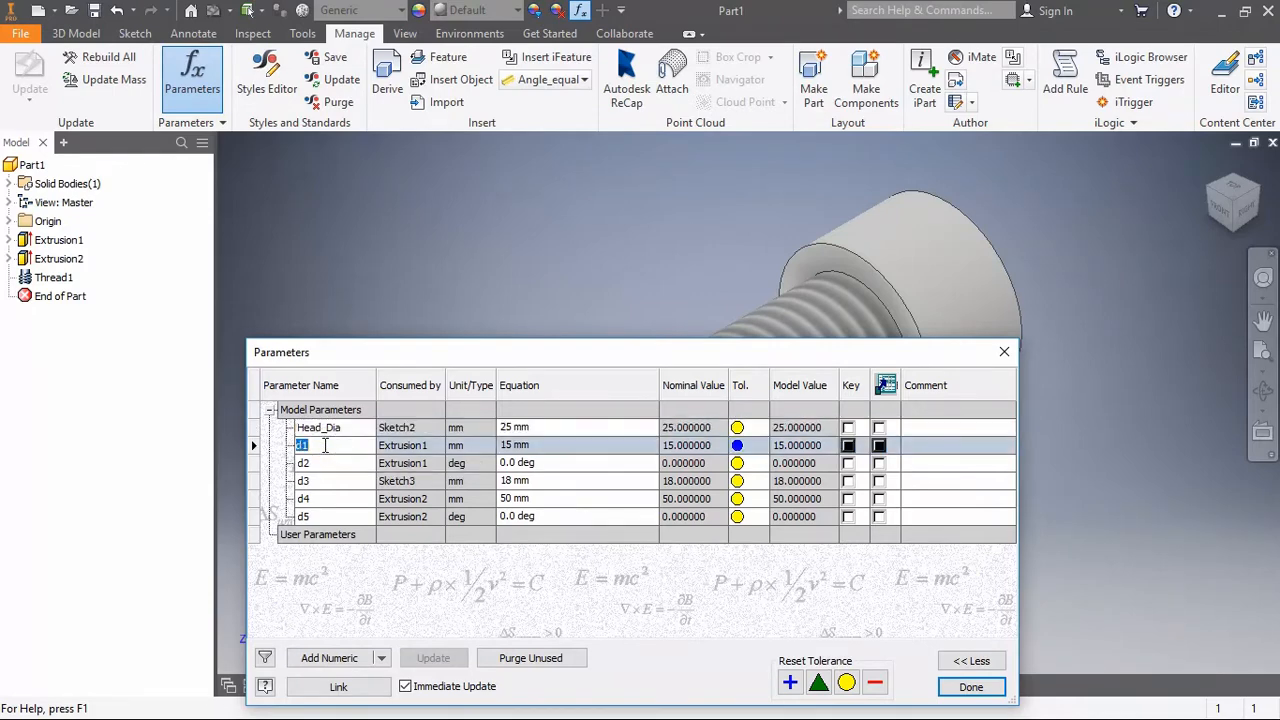
{"action": "type", "text": "Head_widt"}
{"action": "type", "text": "h"}
{"action": "key", "text": "Return"}
Rename the head extrusion's taper angle parameter d2 as Head_Taper.
{"action": "left_click", "coordinate": [314, 464]}
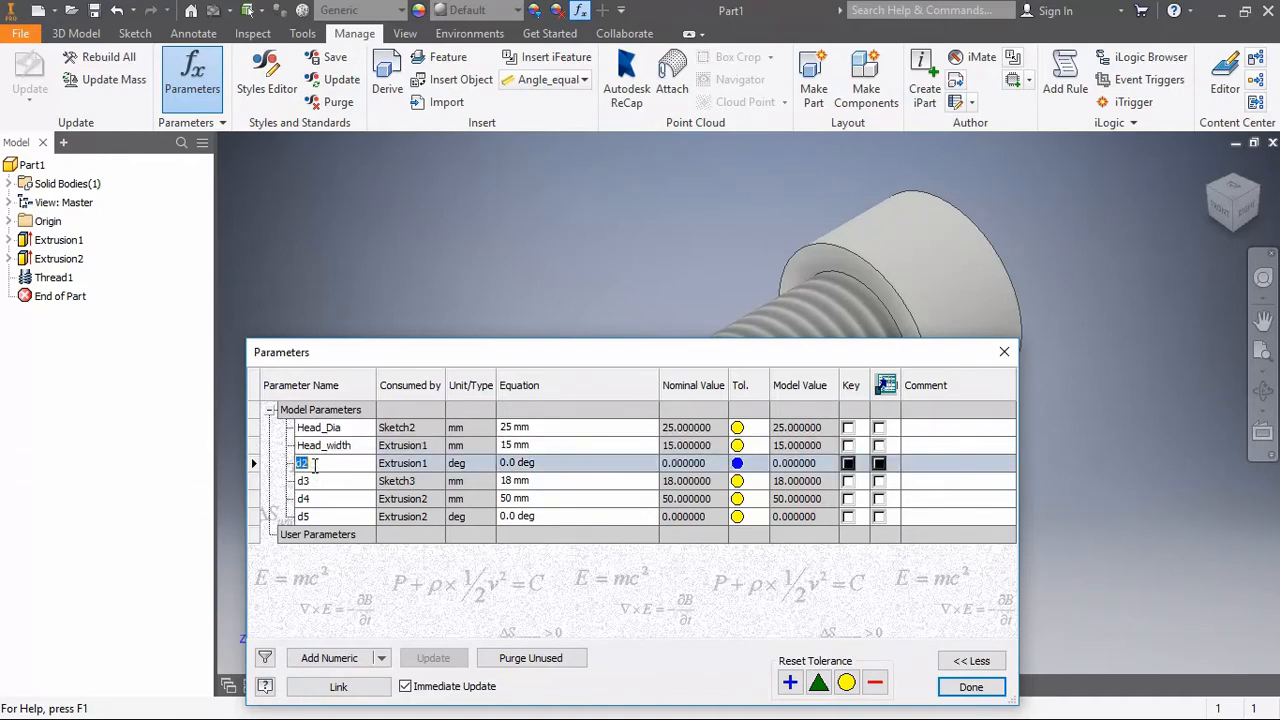
{"action": "type", "text": "H"}
{"action": "type", "text": "ead_"}
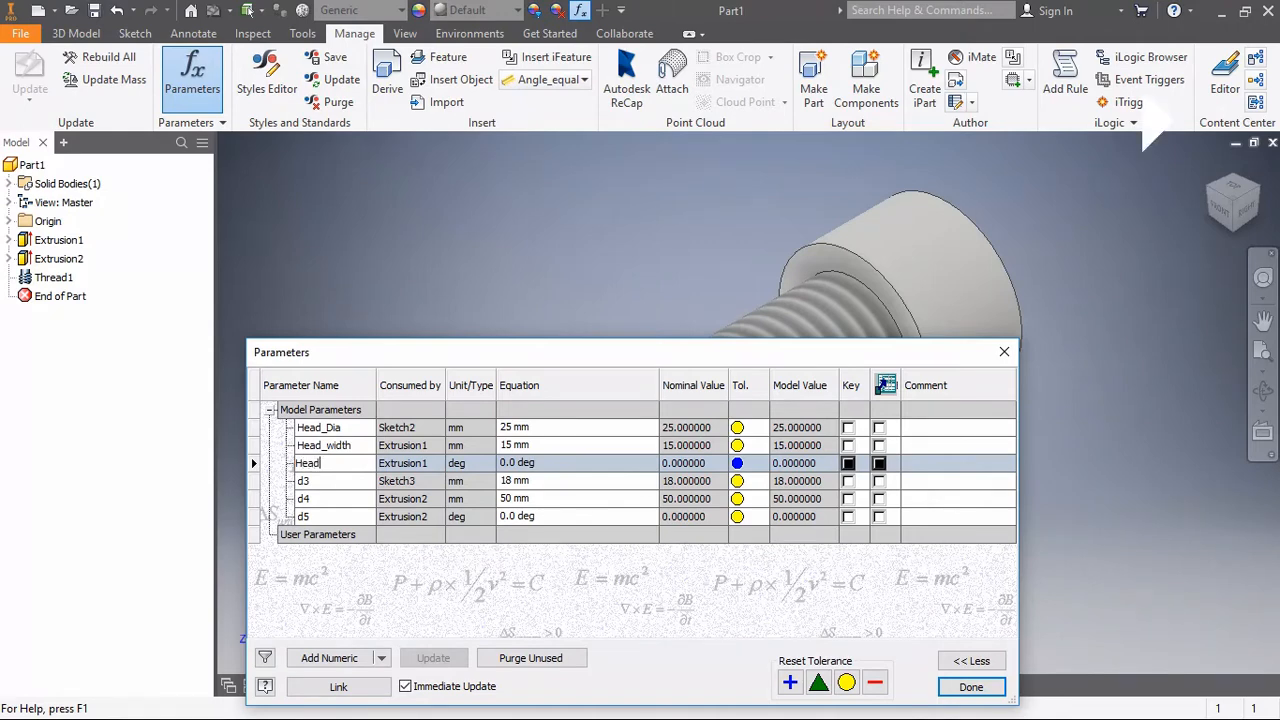
{"action": "type", "text": "Taper"}
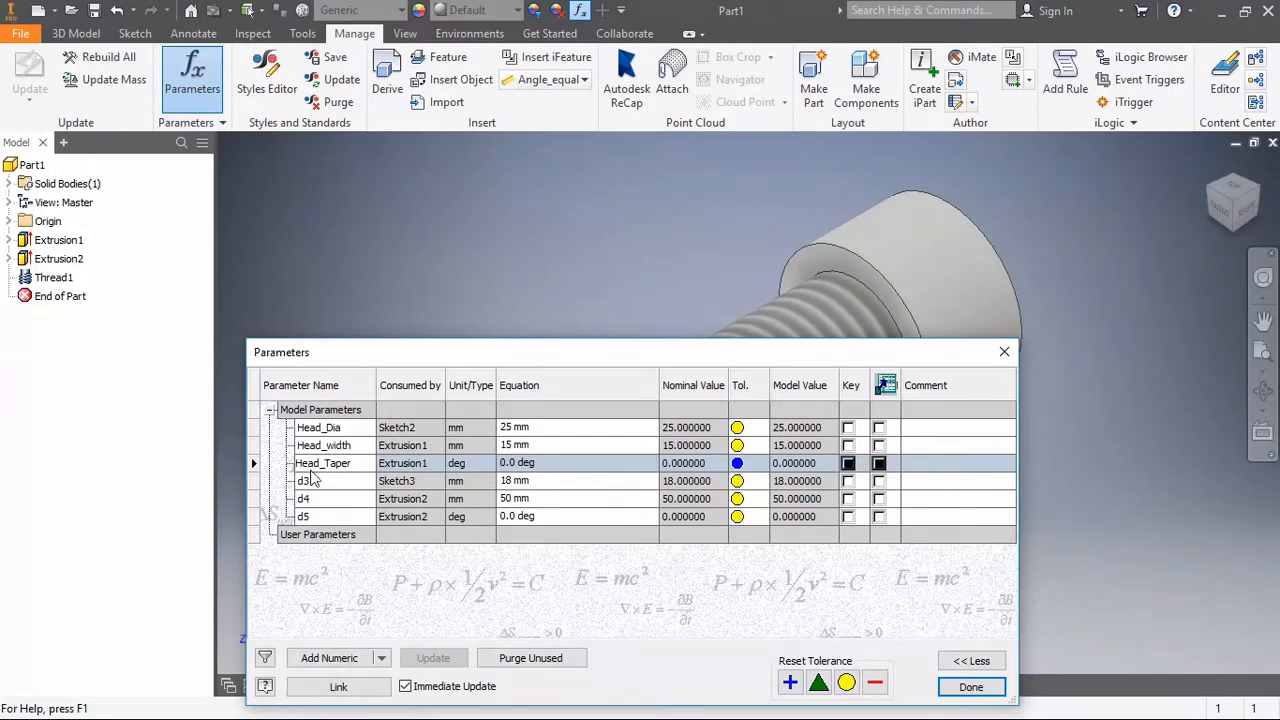
Rename the shank parameters d3, d4 and d5 as Thread_Dia, Thread_Length and Thread_angle, and finish editing the parameters.
{"action": "left_click", "coordinate": [325, 483]}
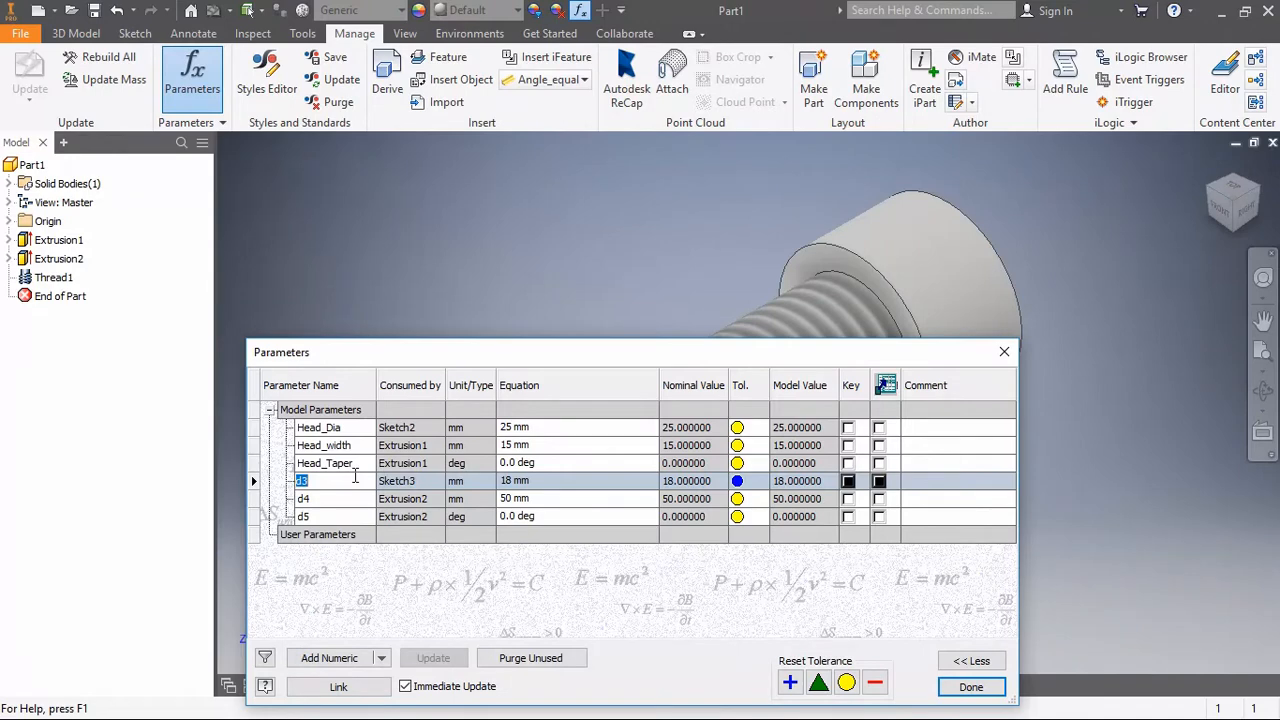
{"action": "type", "text": "Thread_Dia"}
{"action": "left_click", "coordinate": [334, 499]}
{"action": "type", "text": "T"}
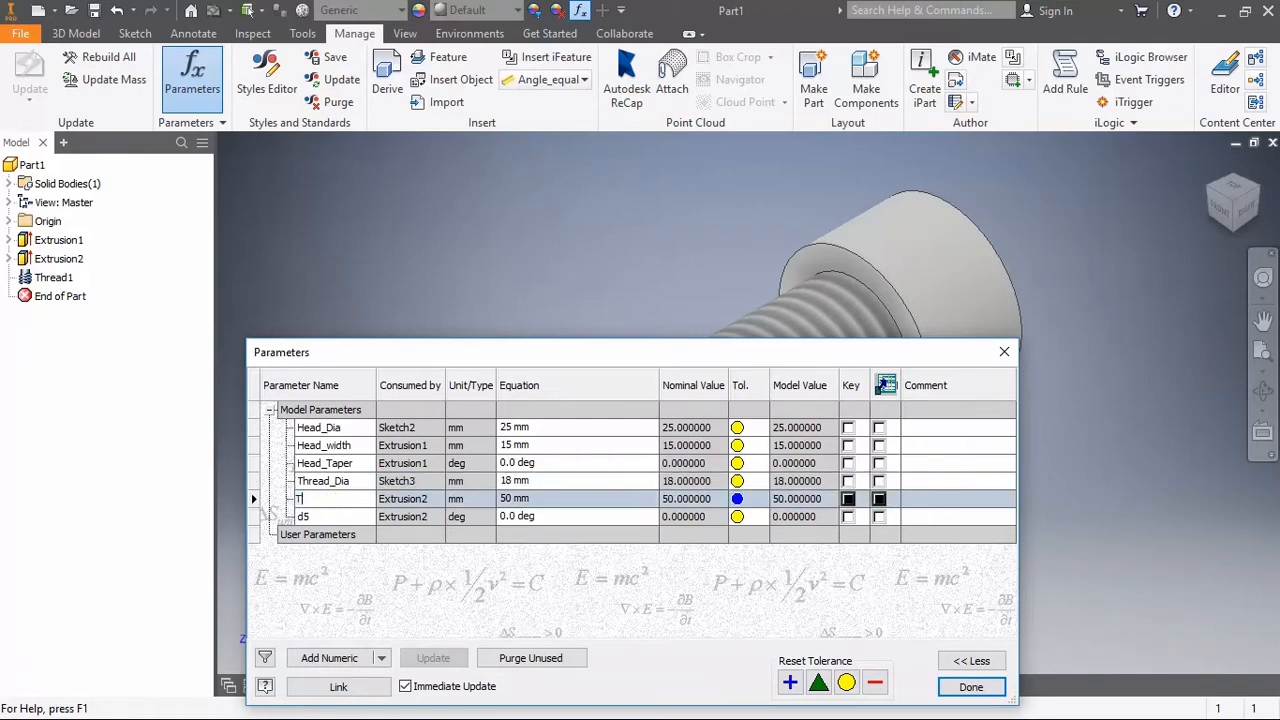
{"action": "type", "text": "hread_Length"}
{"action": "double_click", "coordinate": [316, 516]}
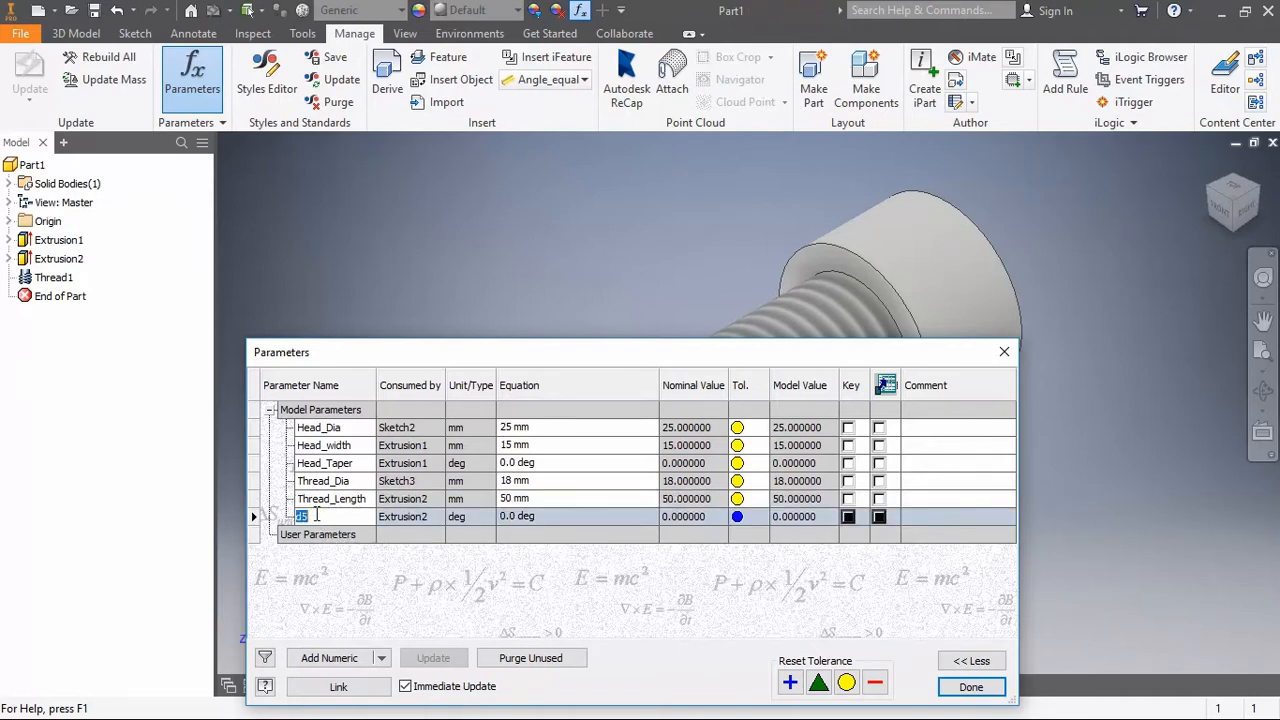
{"action": "type", "text": "Thread_angle"}
{"action": "left_click", "coordinate": [962, 687]}
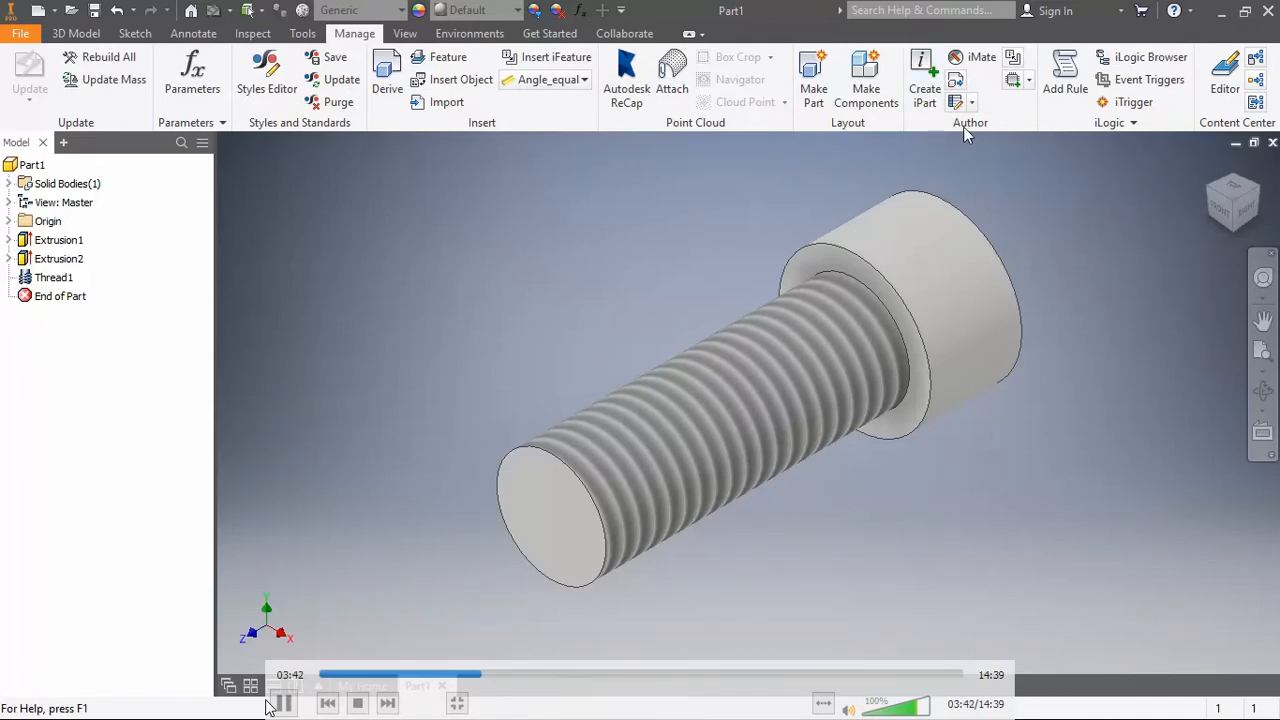
Start creating an iPart and remove the Thread_angle and Head_Taper parameters from its table.
{"action": "left_click", "coordinate": [925, 80]}
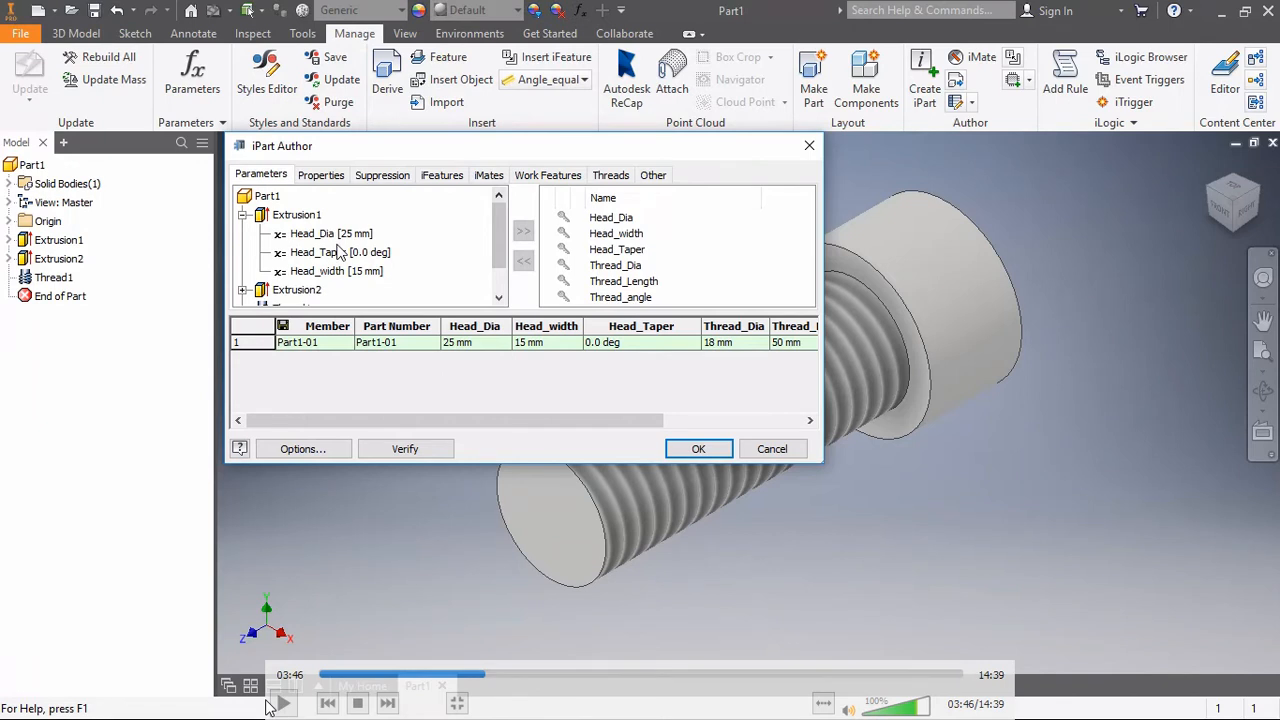
{"action": "left_click", "coordinate": [270, 703]}
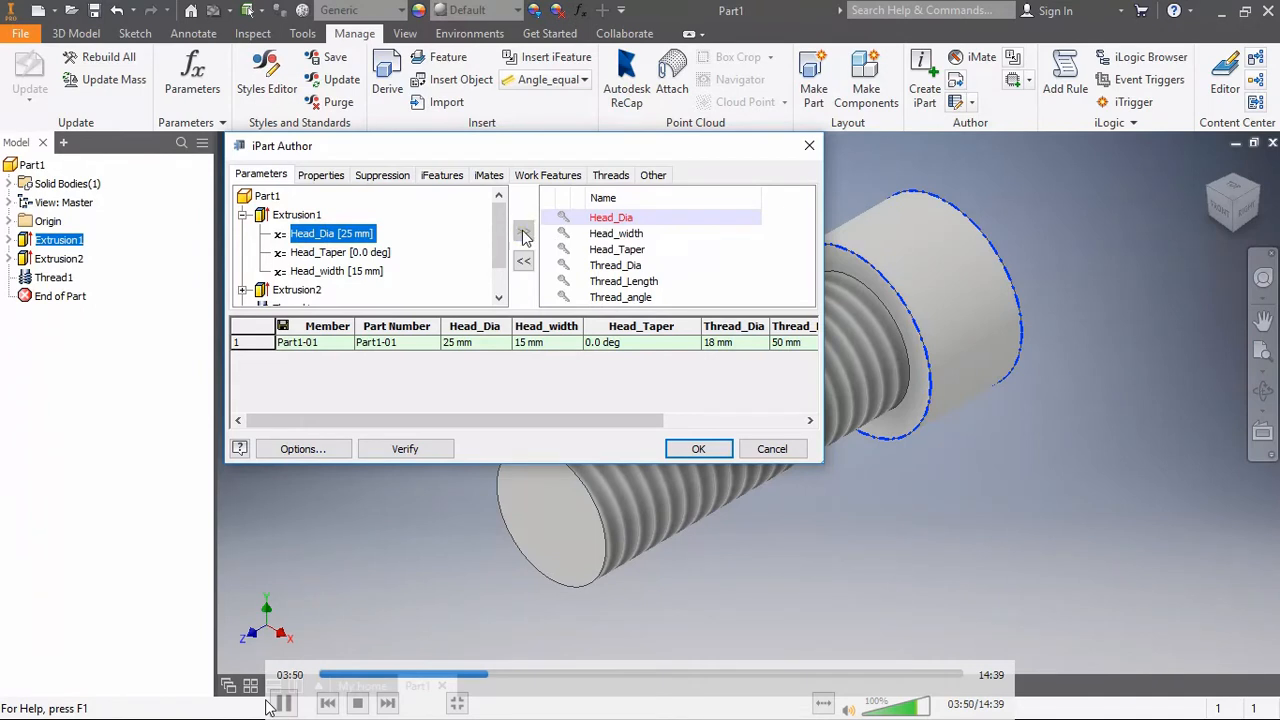
{"action": "left_click", "coordinate": [267, 704]}
{"action": "left_click", "coordinate": [636, 298]}
{"action": "left_click", "coordinate": [523, 262]}
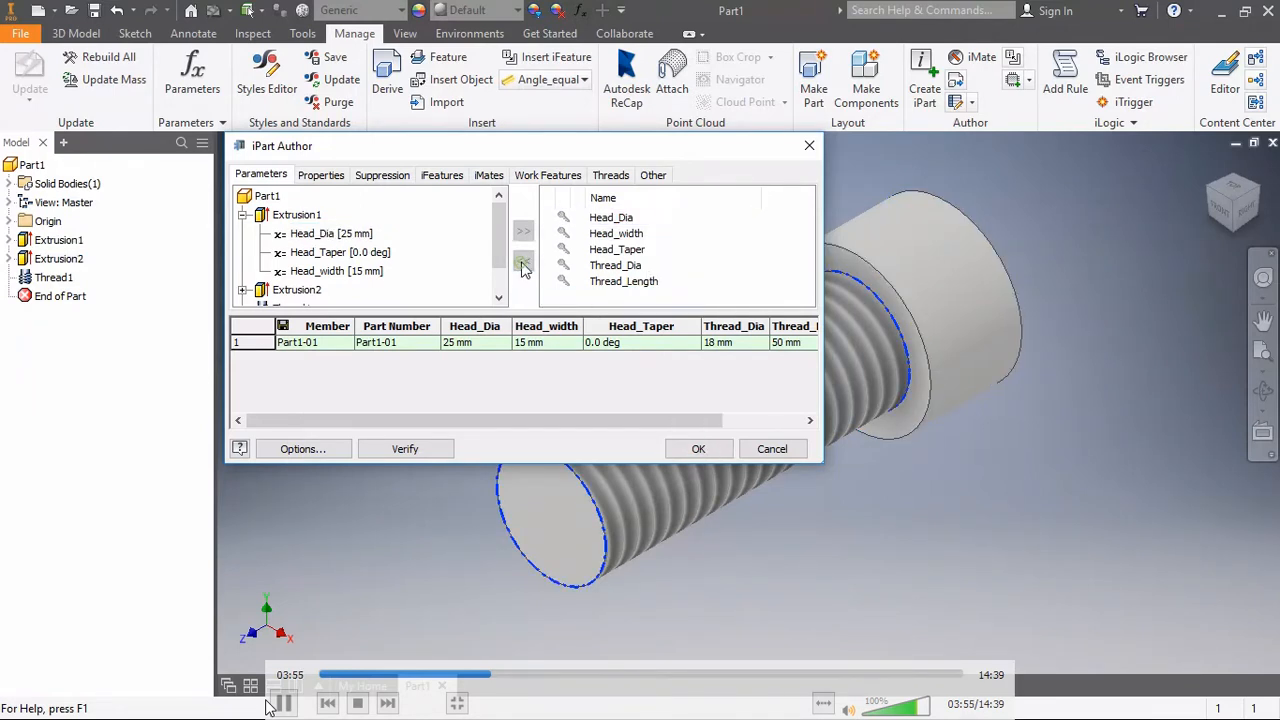
{"action": "left_click", "coordinate": [617, 250]}
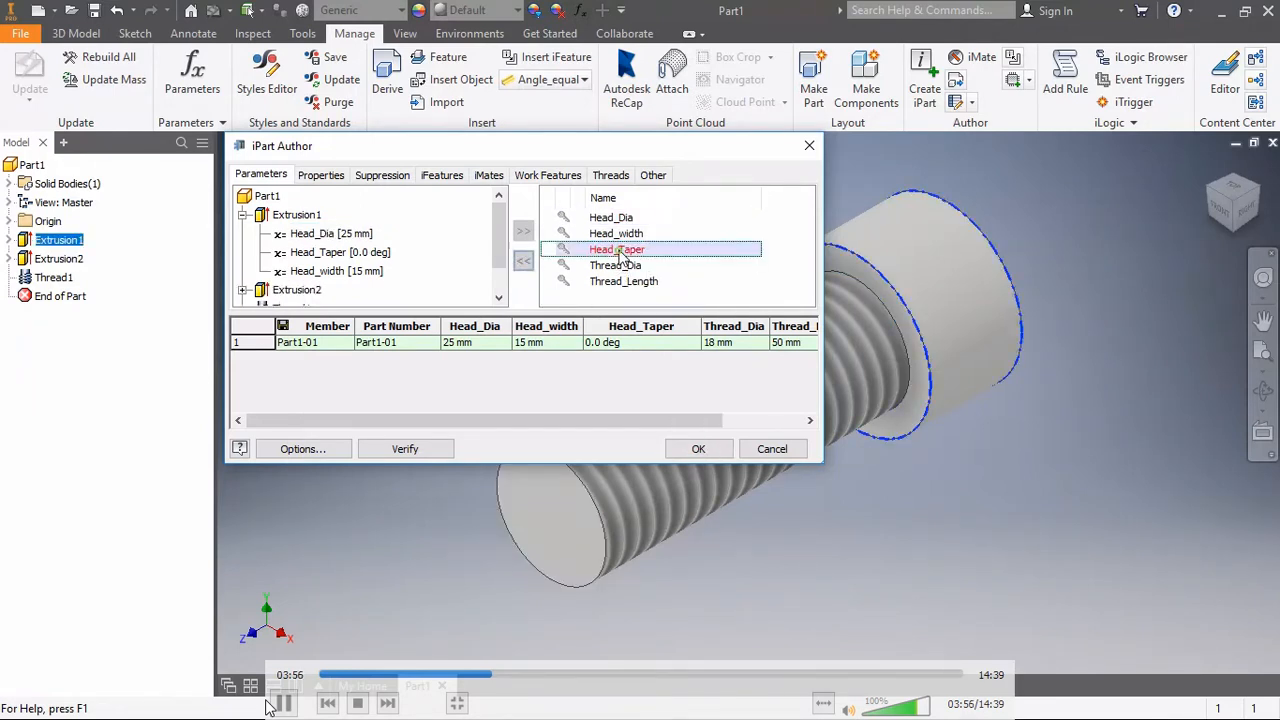
{"action": "left_click", "coordinate": [523, 261]}
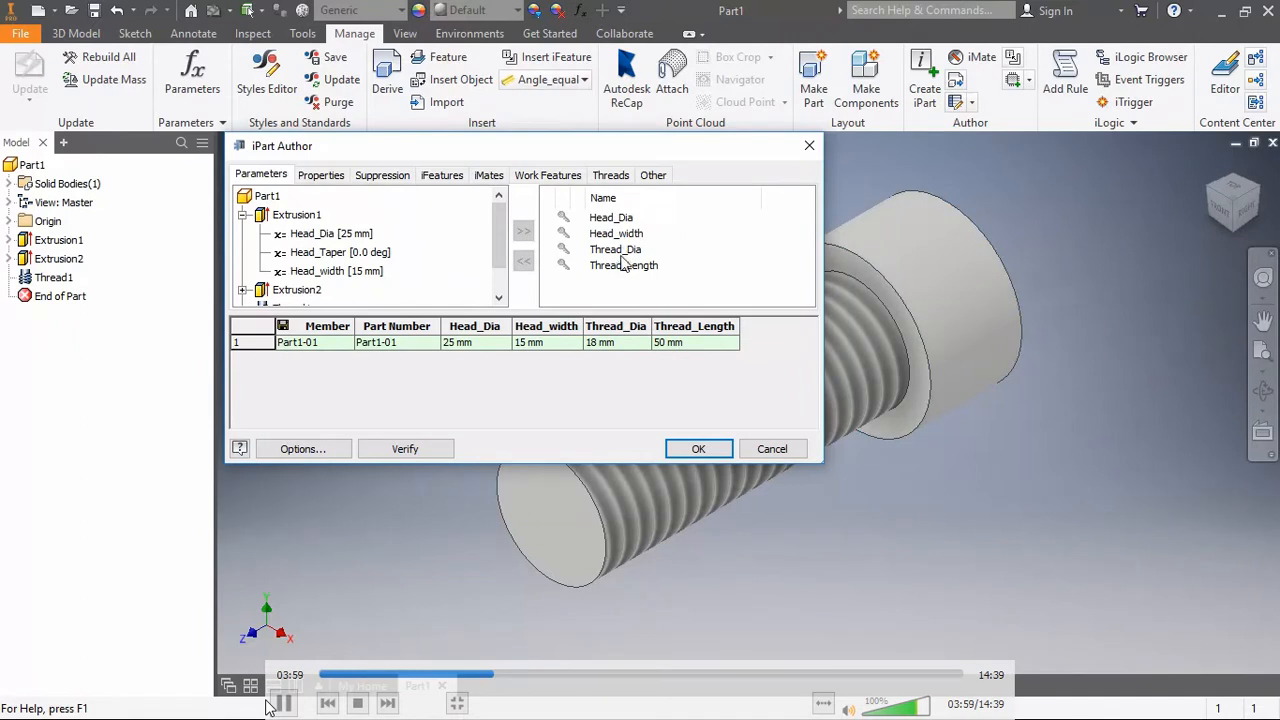
Add a second iPart member with Head_Dia 30 mm, Head_width 20 mm, Thread_Dia 24 mm and Thread_Length 80 mm.
{"action": "left_click", "coordinate": [280, 703]}
{"action": "left_click", "coordinate": [268, 704]}
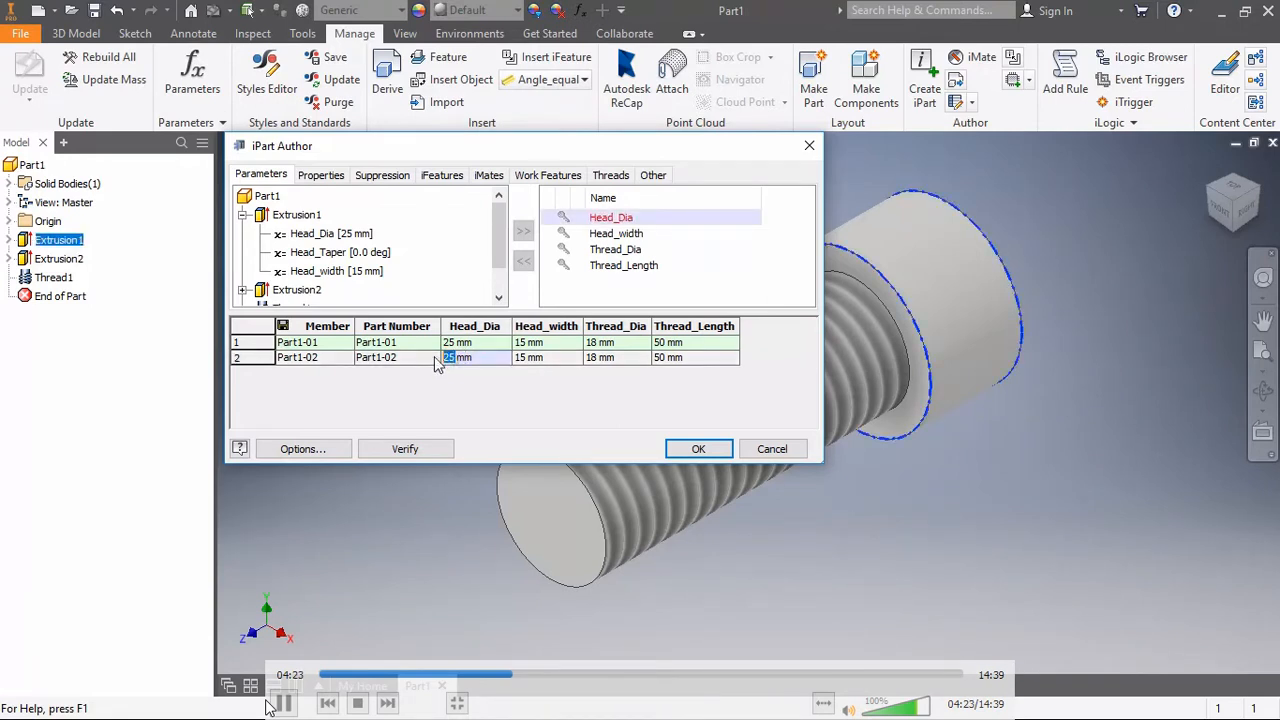
{"action": "type", "text": "30"}
{"action": "left_click", "coordinate": [530, 360]}
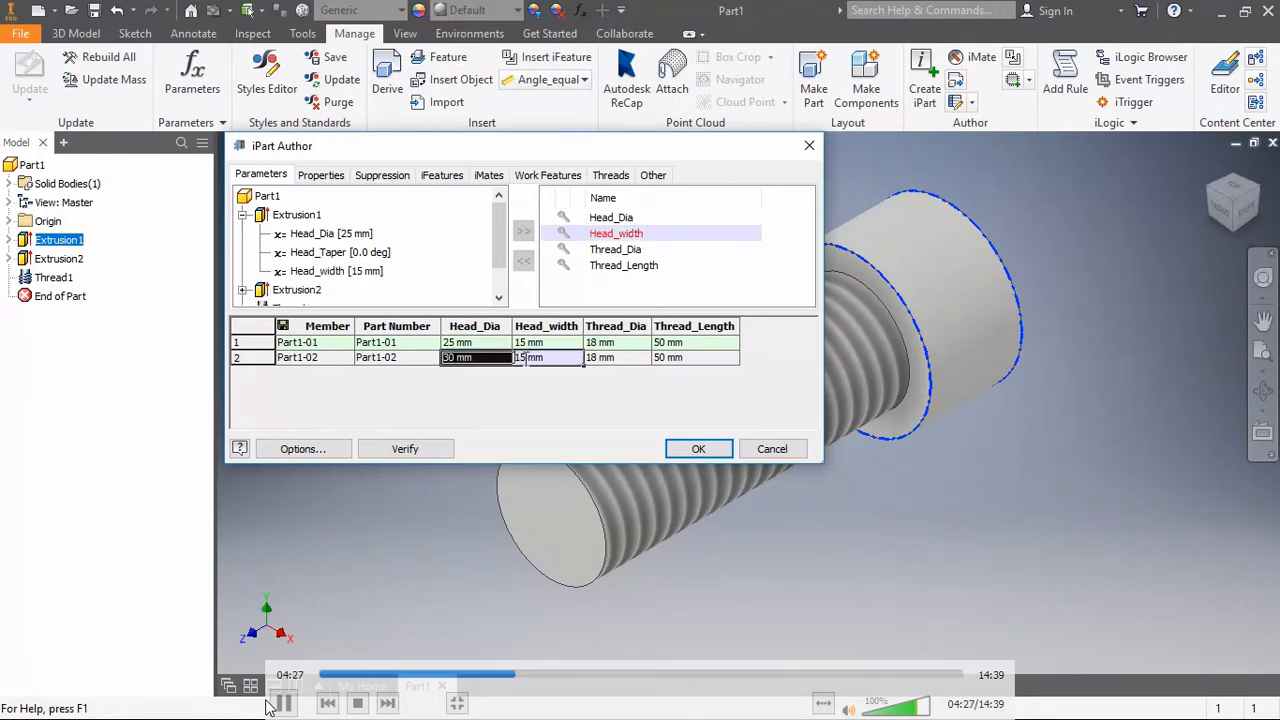
{"action": "double_click", "coordinate": [519, 358]}
{"action": "type", "text": "20"}
{"action": "left_click", "coordinate": [598, 360]}
{"action": "double_click", "coordinate": [598, 360]}
{"action": "type", "text": "24"}
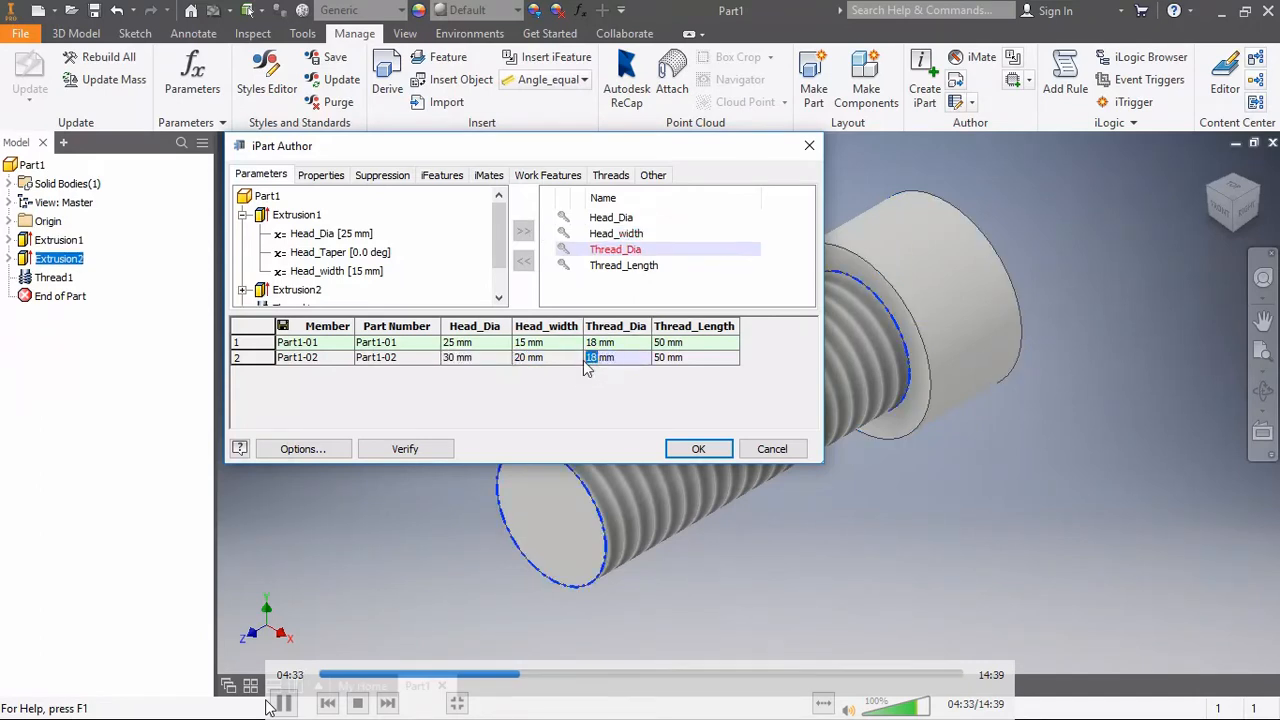
{"action": "left_click", "coordinate": [667, 362]}
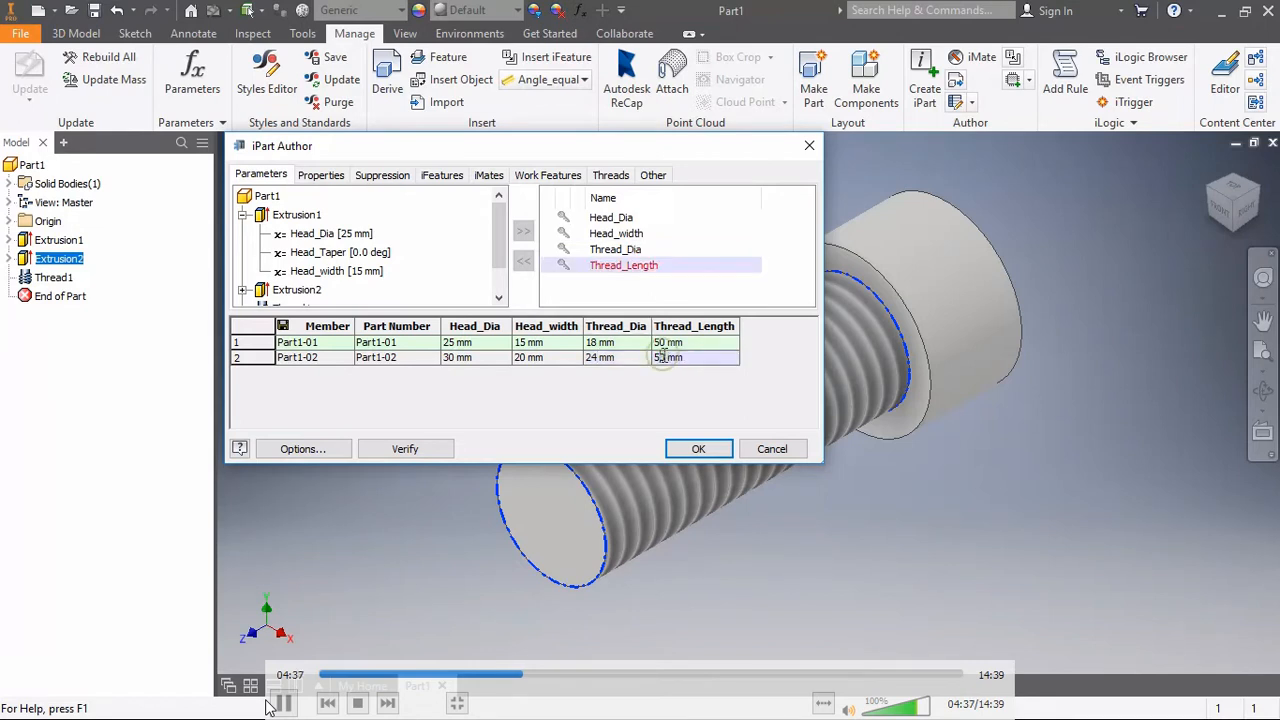
{"action": "double_click", "coordinate": [658, 360]}
{"action": "type", "text": "80"}
Insert two more member rows, Part1-03 and Part1-04, based on the second member's values.
{"action": "left_click", "coordinate": [241, 360]}
{"action": "right_click", "coordinate": [241, 360]}
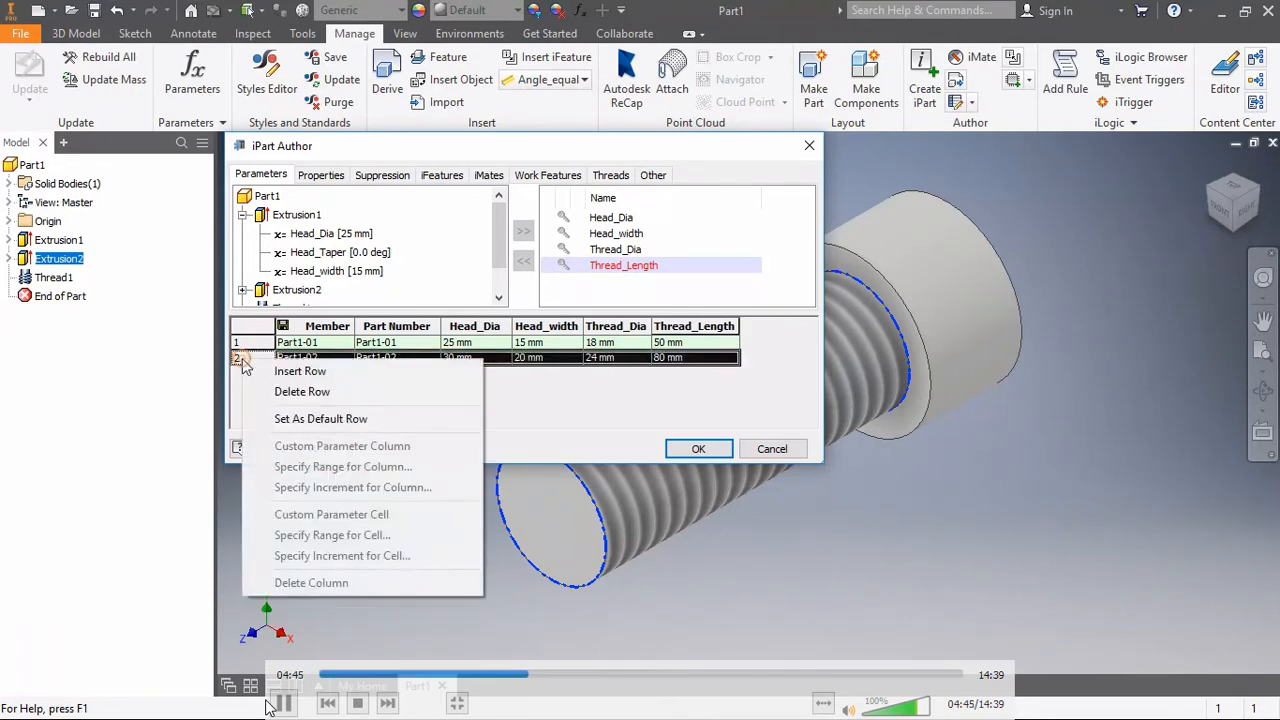
{"action": "left_click", "coordinate": [274, 370]}
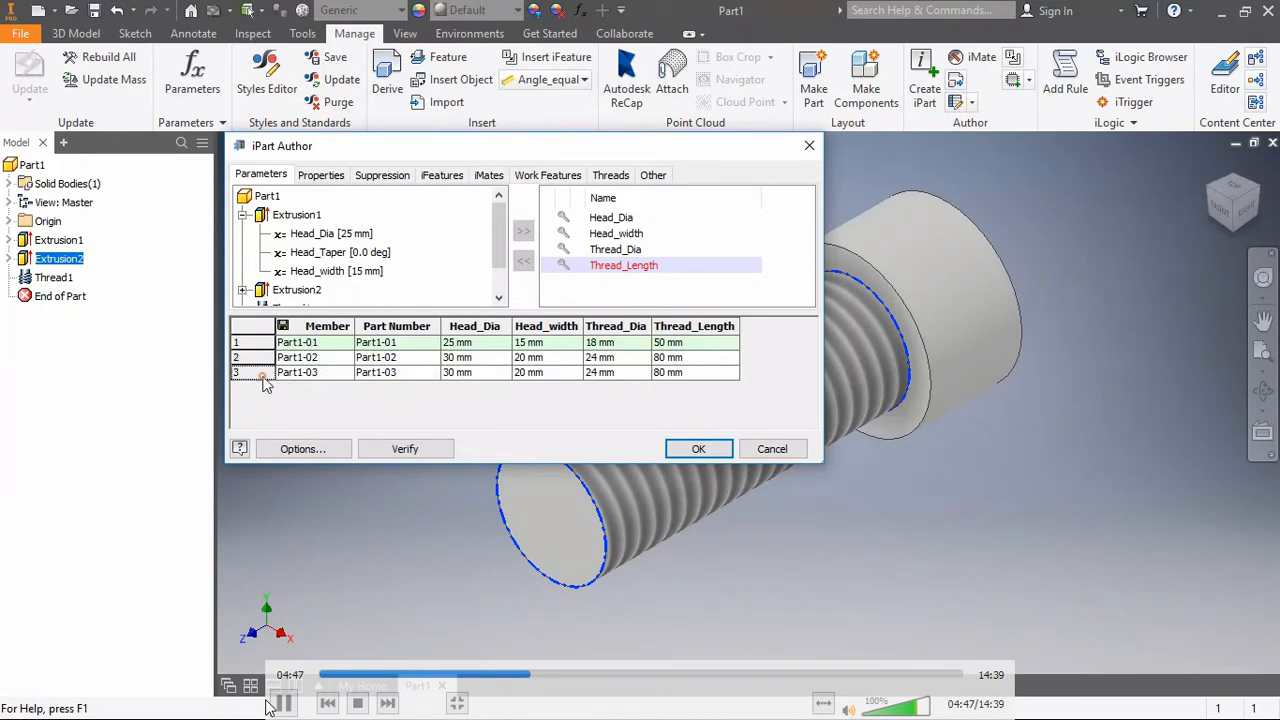
{"action": "right_click", "coordinate": [252, 366]}
{"action": "left_click", "coordinate": [298, 400]}
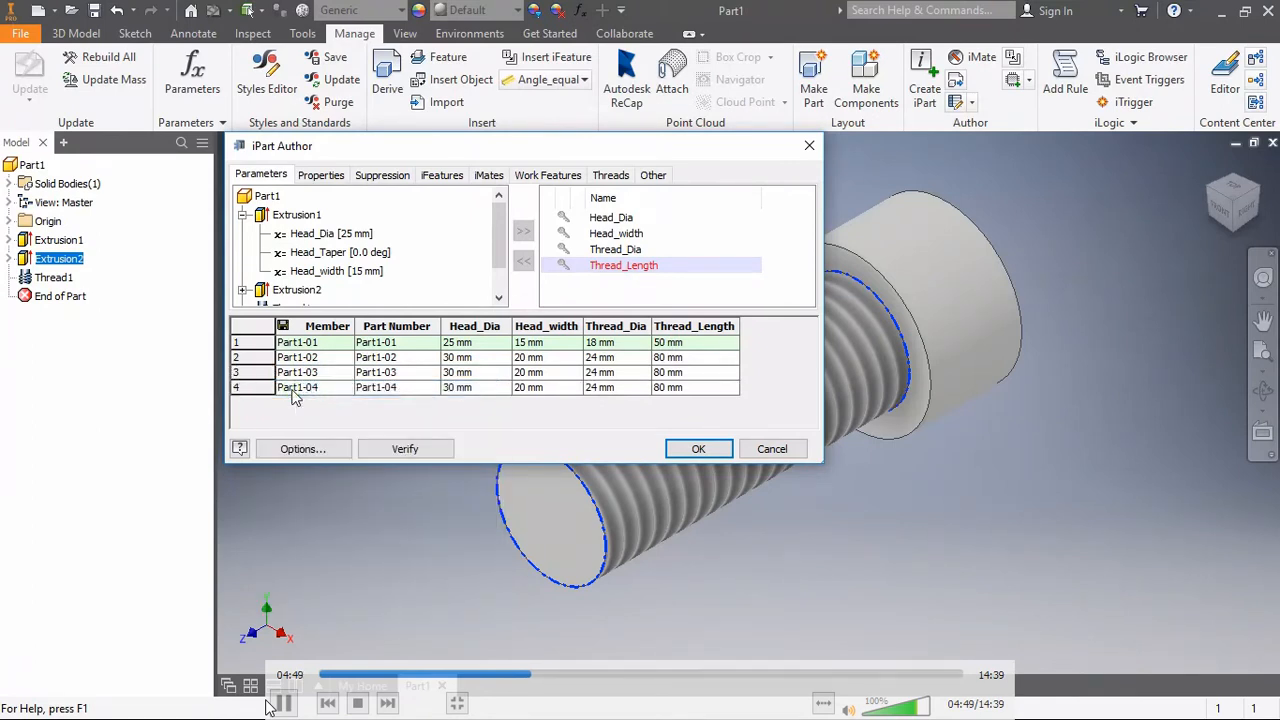
Set Part1-03's Head_width to 25 mm, Part1-04's Head_Dia to 36 mm and Thread_Length to 100 mm, and verify the table.
{"action": "left_click", "coordinate": [521, 372]}
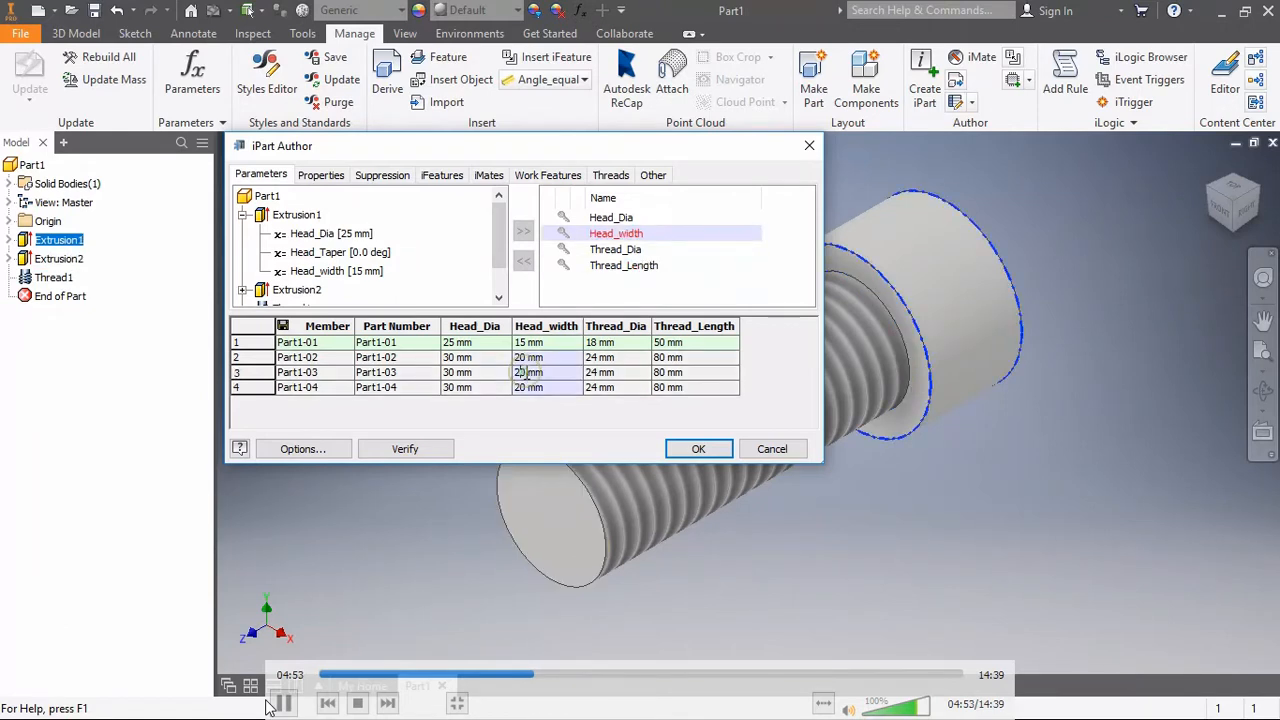
{"action": "left_click", "coordinate": [661, 387]}
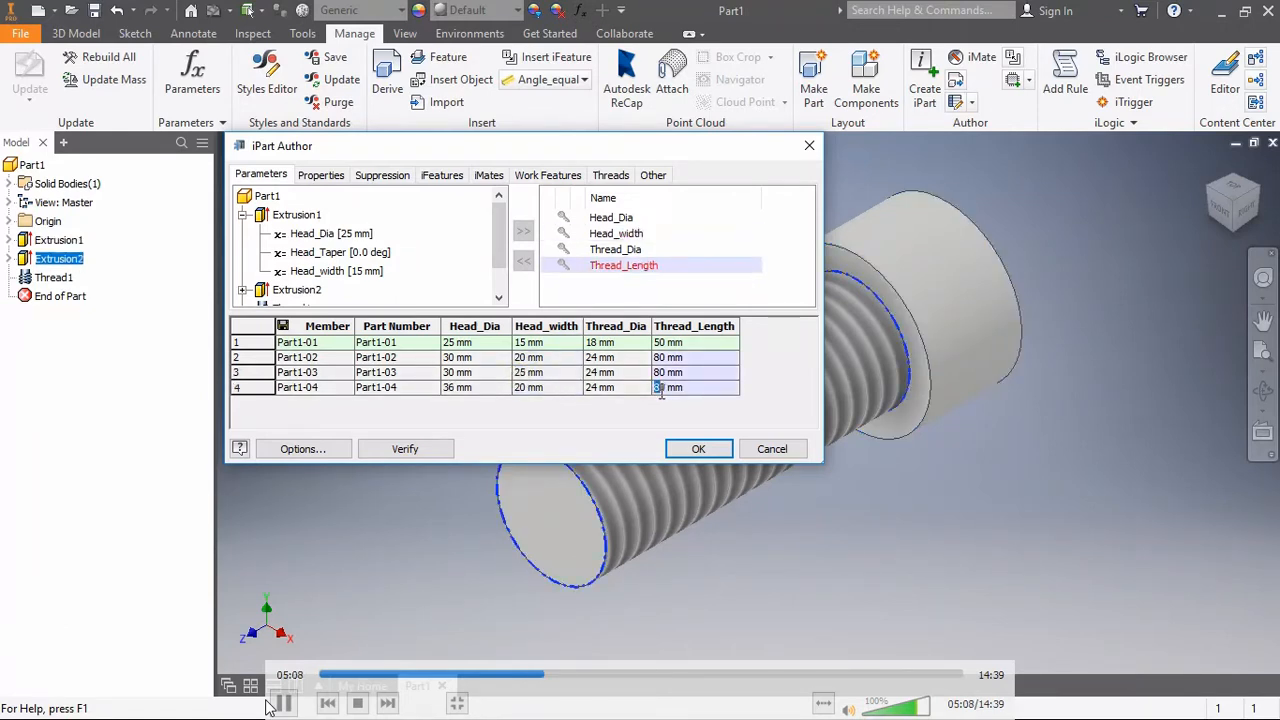
{"action": "type", "text": "100"}
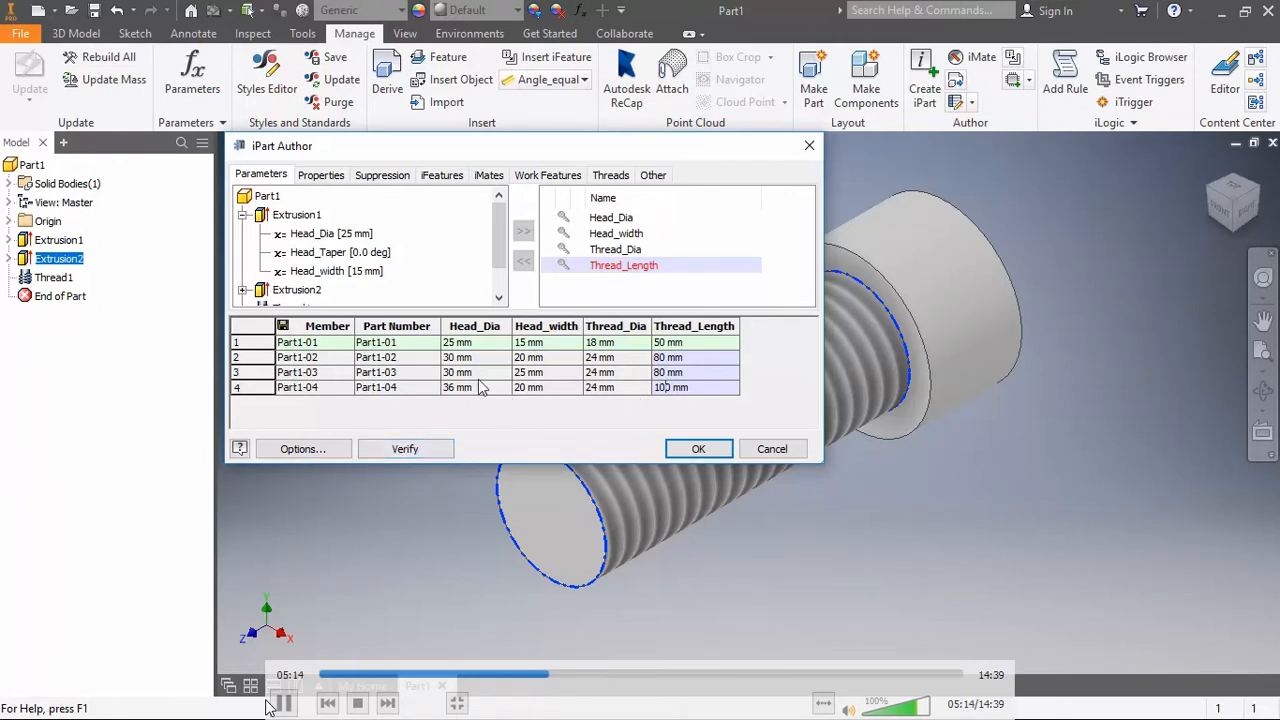
{"action": "left_click", "coordinate": [412, 451]}
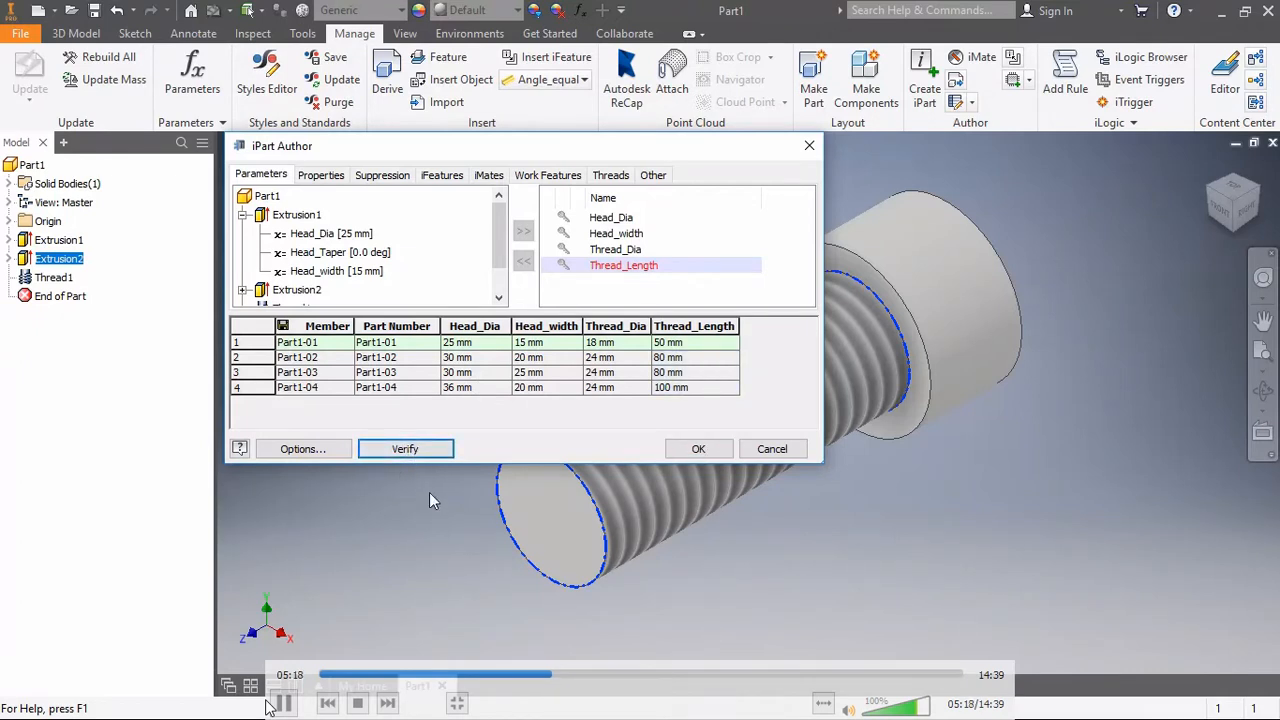
Accept the iPart table to create the iPart with members Part1-01 to Part1-04.
{"action": "left_click", "coordinate": [660, 250]}
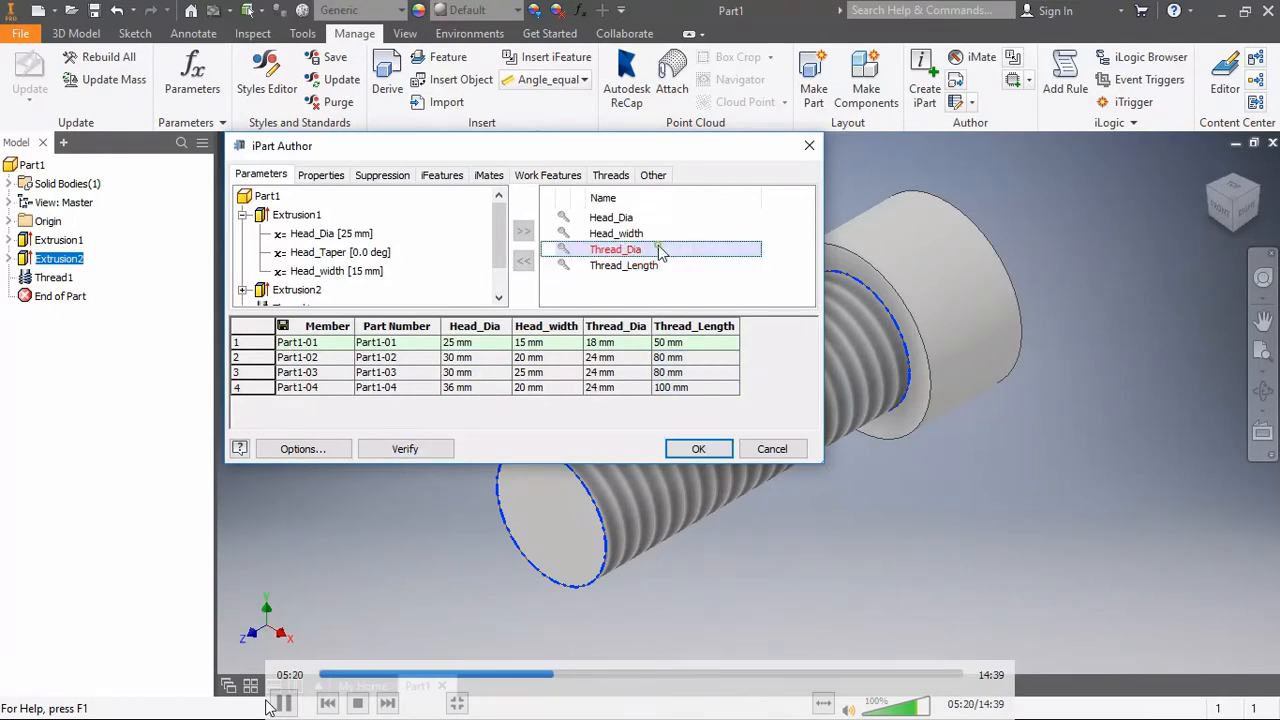
{"action": "left_click", "coordinate": [692, 449]}
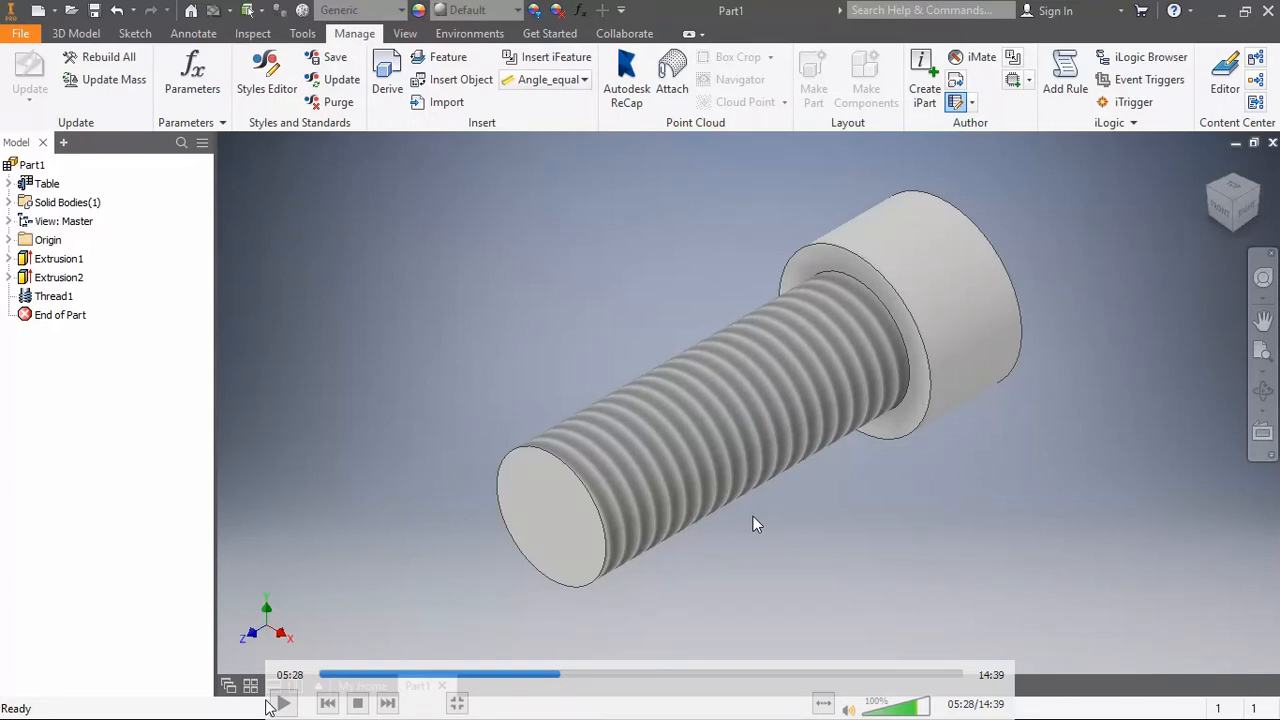
{"action": "left_click", "coordinate": [270, 703]}
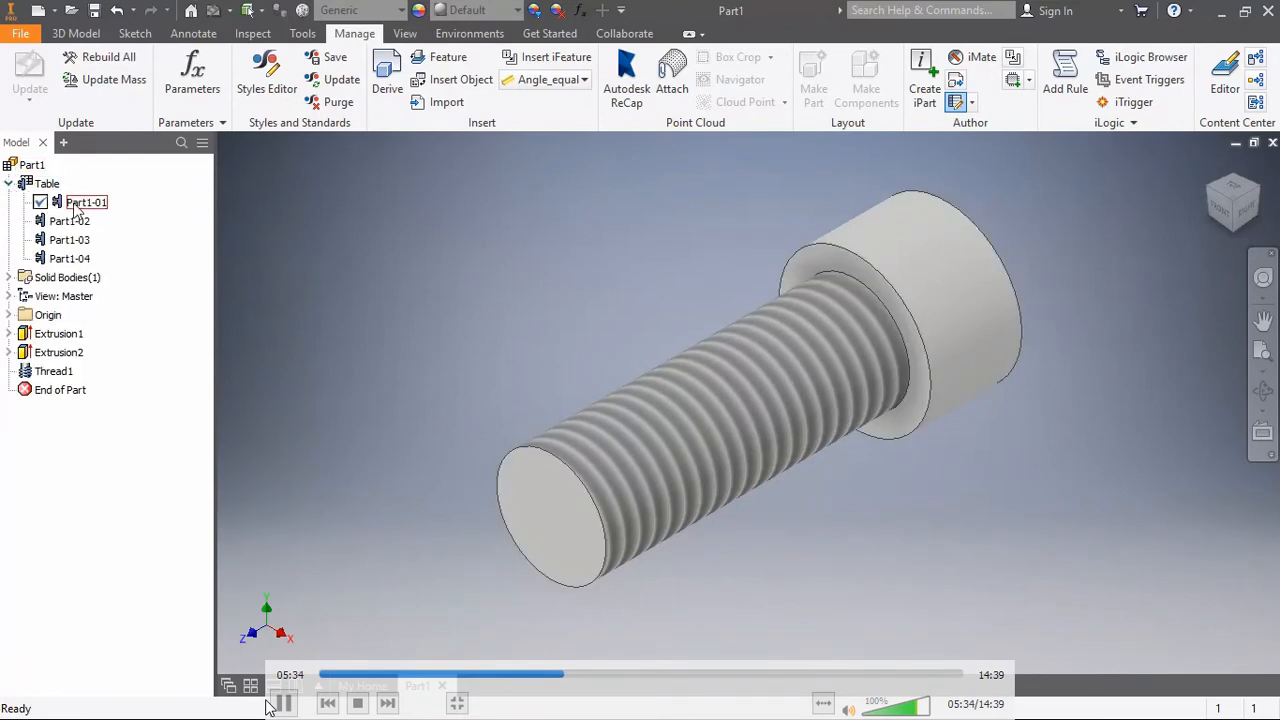
{"action": "left_click", "coordinate": [270, 704]}
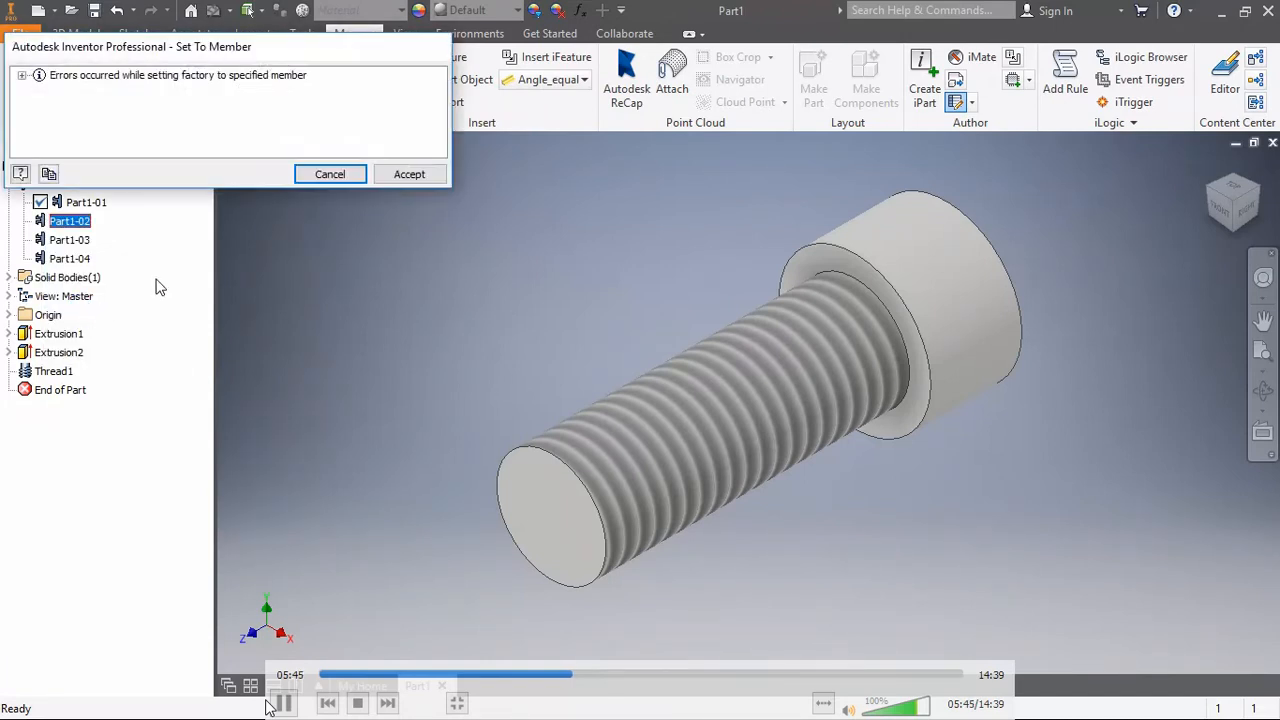
{"action": "left_click", "coordinate": [267, 703]}
{"action": "left_click", "coordinate": [269, 704]}
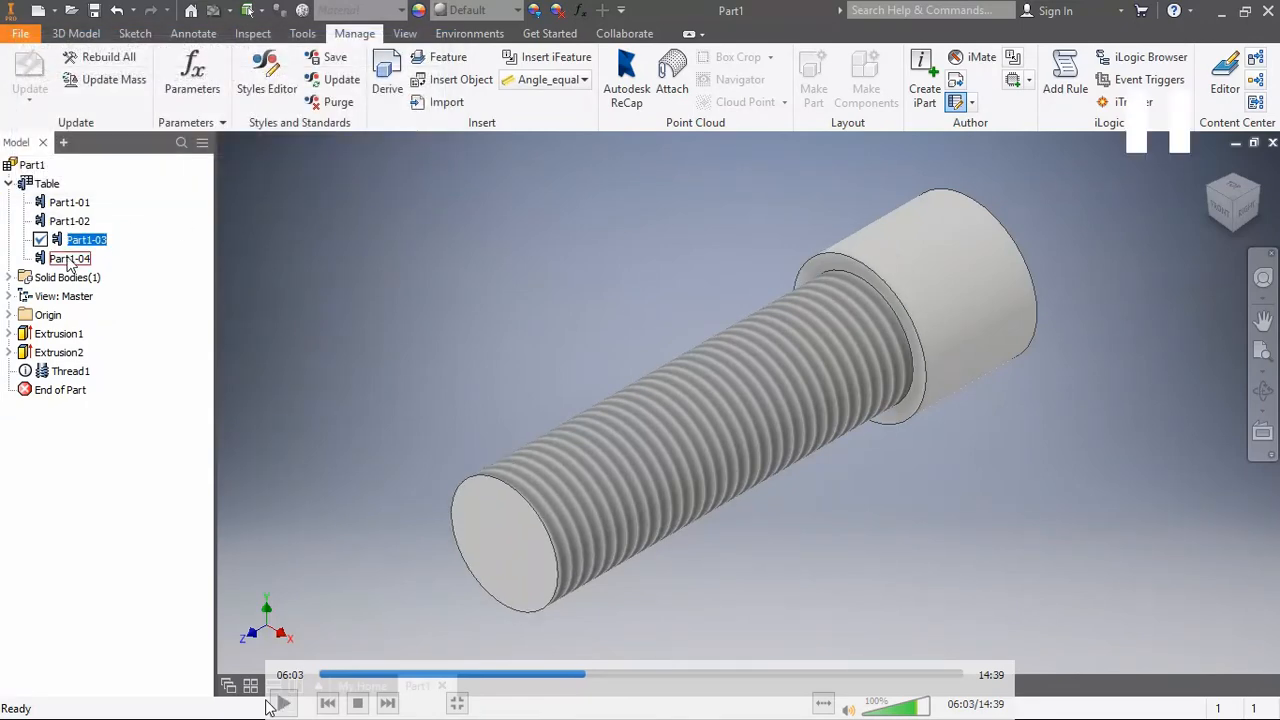
{"action": "left_click", "coordinate": [270, 705]}
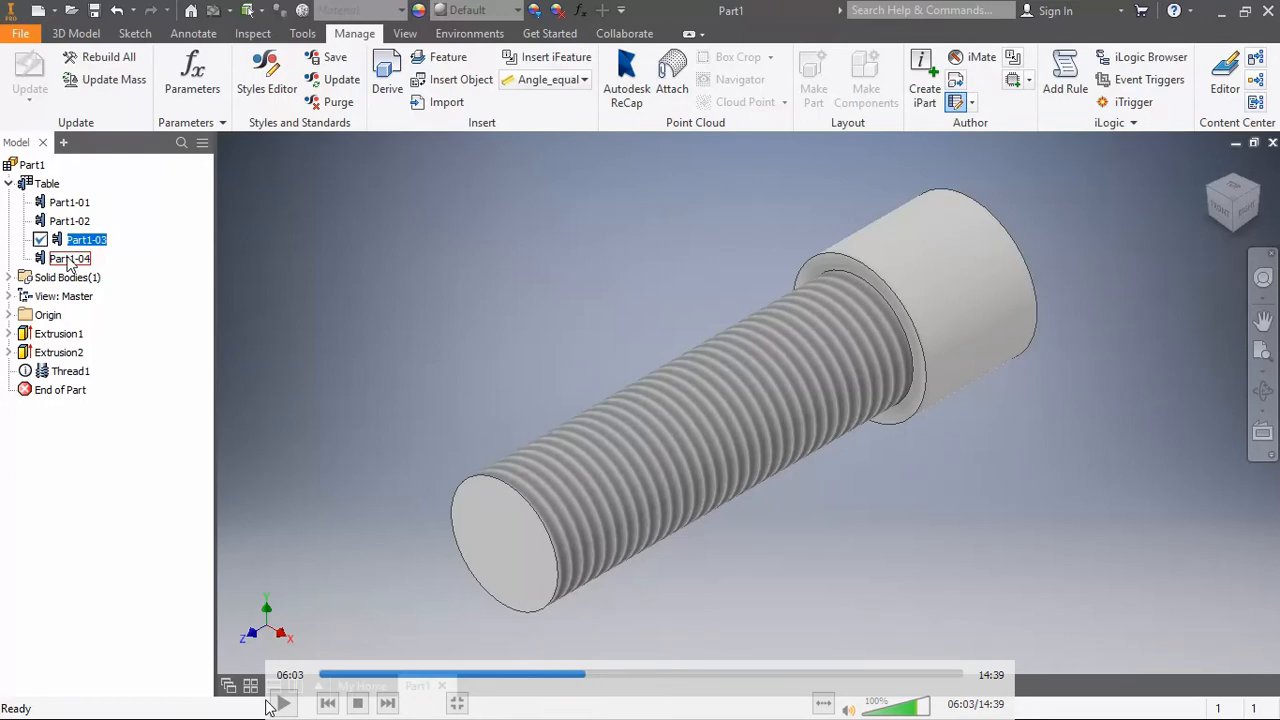
{"action": "left_click", "coordinate": [268, 705]}
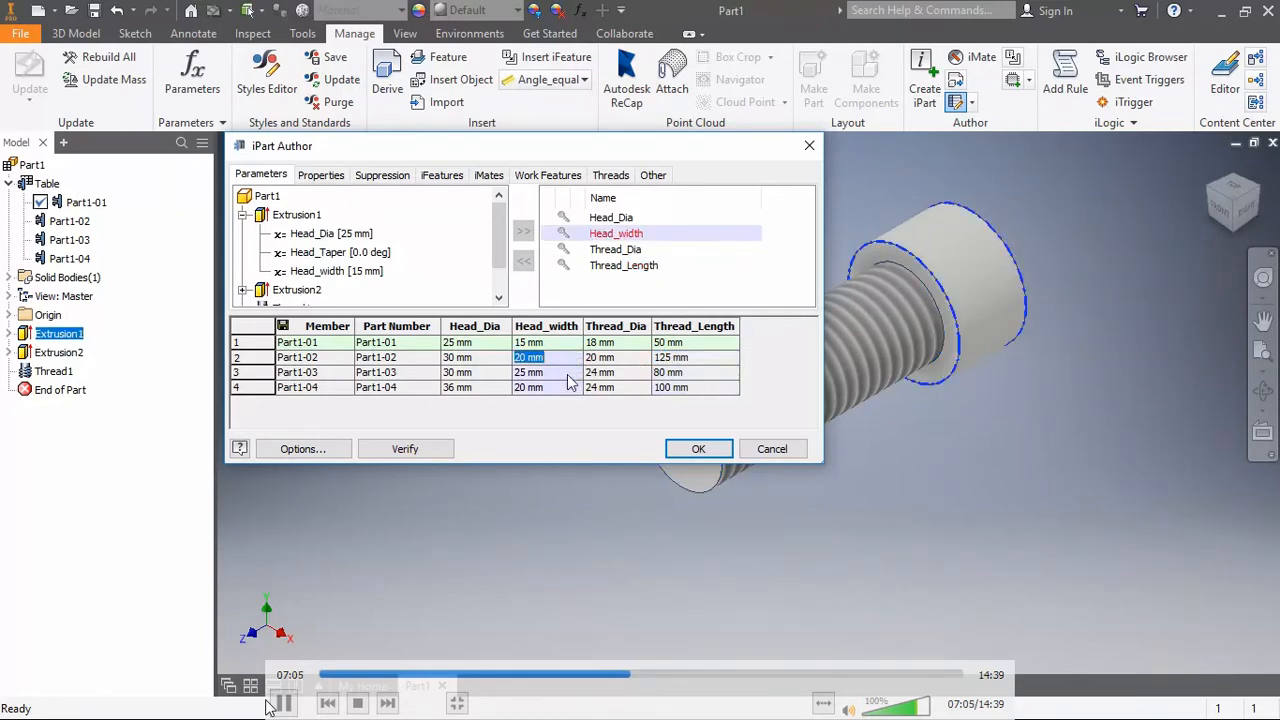
Try to add the Thread1 feature to the iPart table's parameters.
{"action": "left_click", "coordinate": [480, 374]}
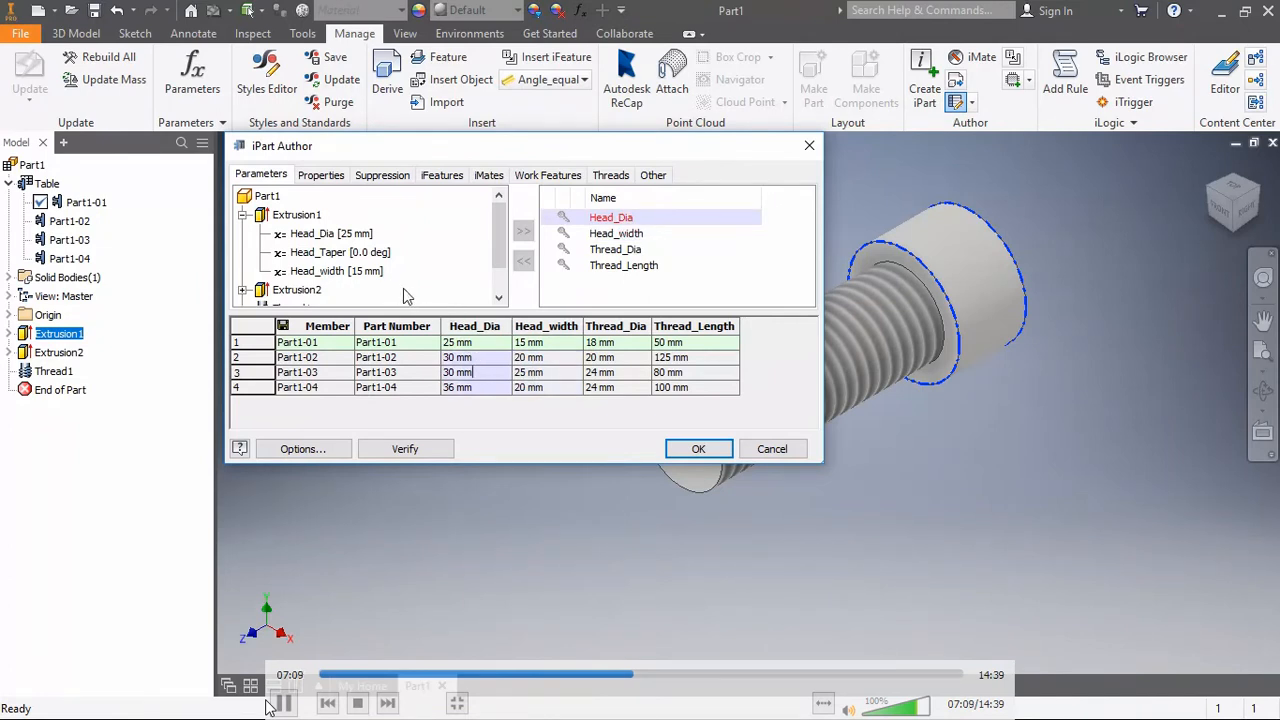
{"action": "scroll", "coordinate": [500, 240], "scroll_direction": "down", "scroll_amount": 1}
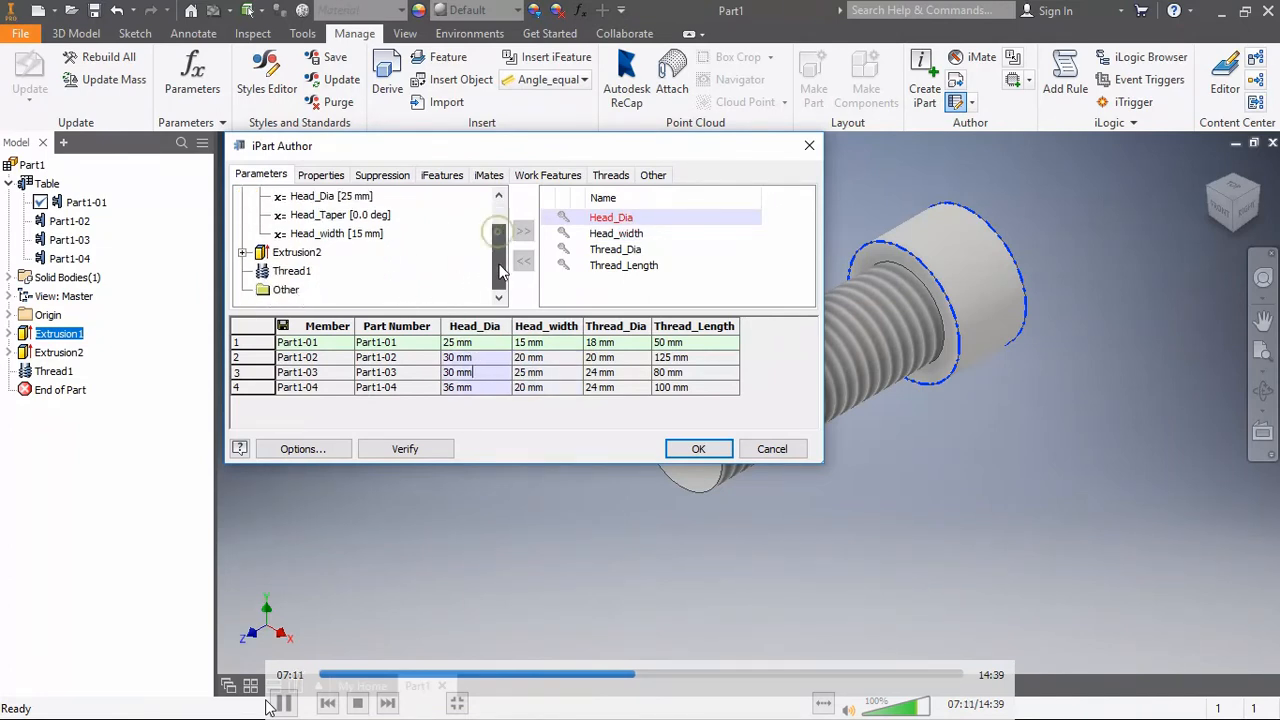
{"action": "left_click", "coordinate": [284, 273]}
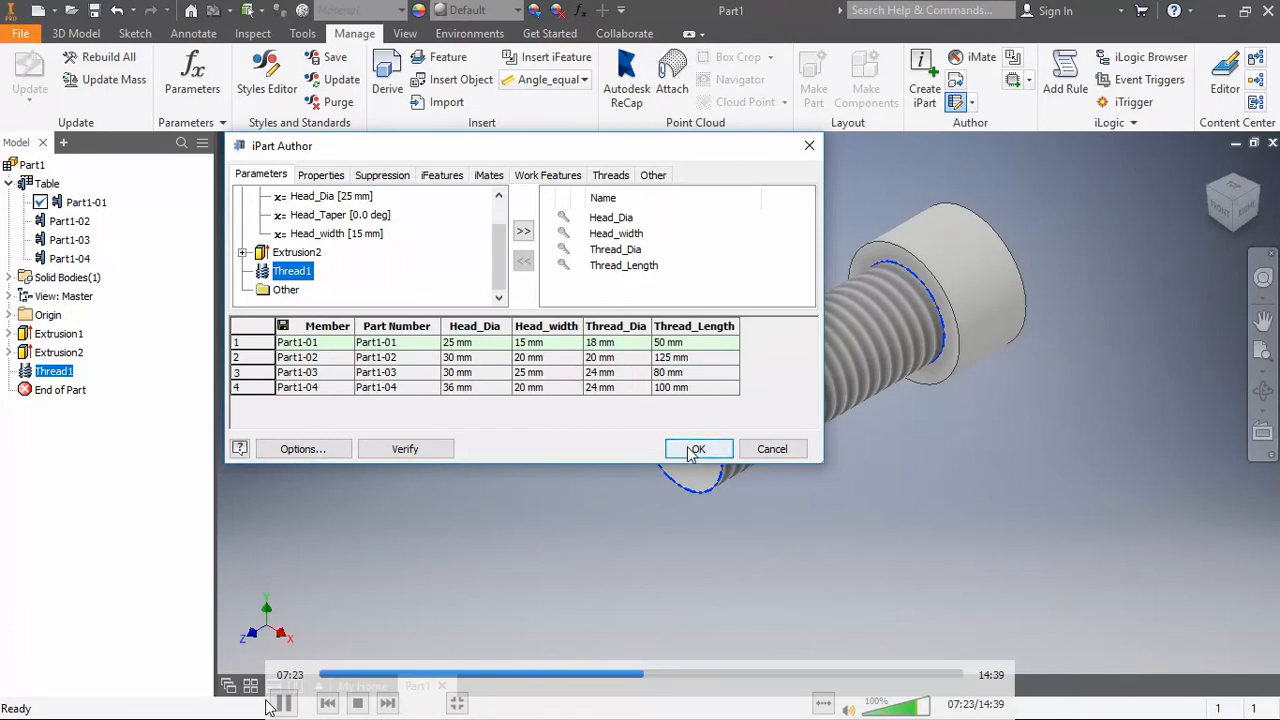
{"action": "left_click", "coordinate": [524, 232]}
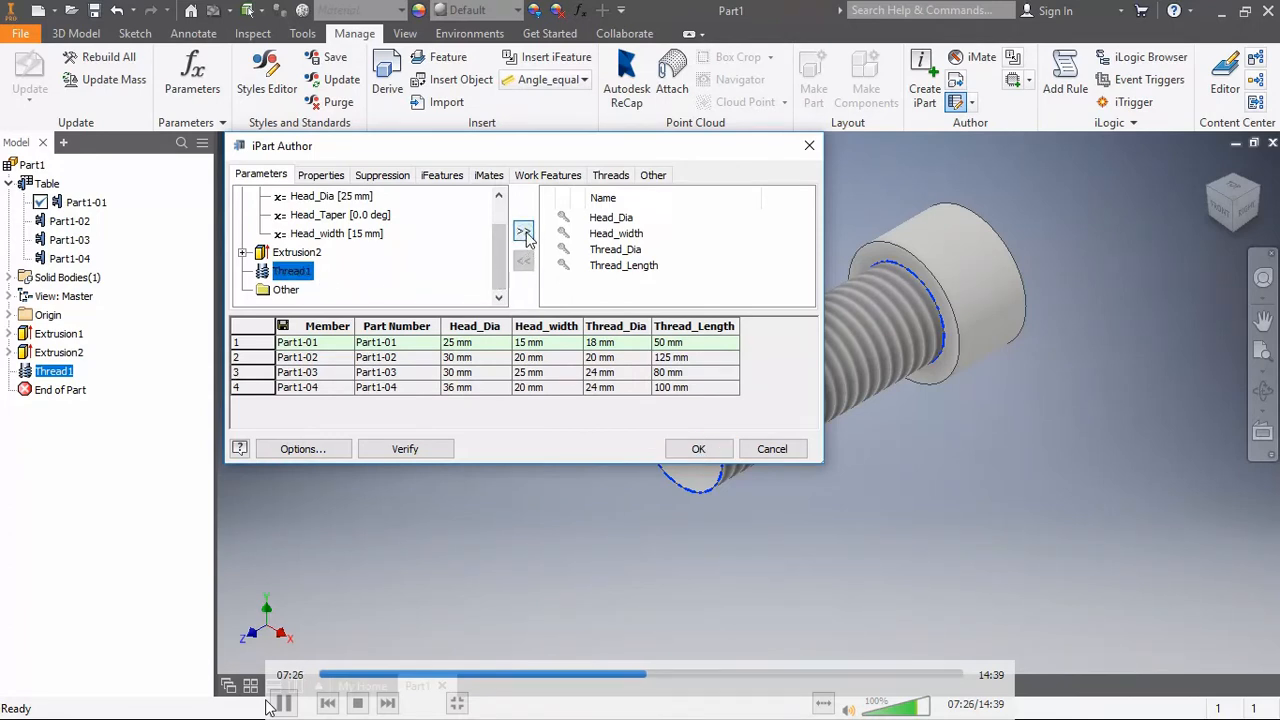
{"action": "left_click", "coordinate": [303, 276]}
{"action": "left_click", "coordinate": [522, 234]}
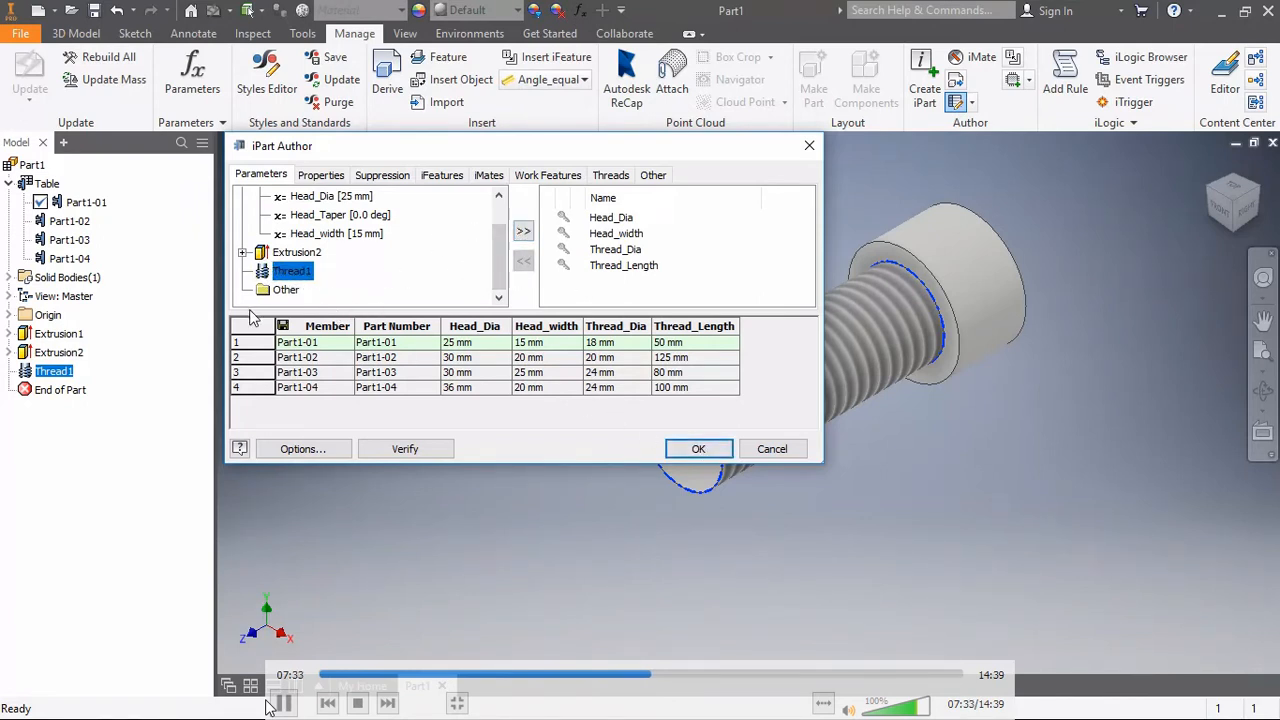
Verify the iPart member table and accept it.
{"action": "left_click", "coordinate": [412, 450]}
{"action": "left_click", "coordinate": [698, 449]}
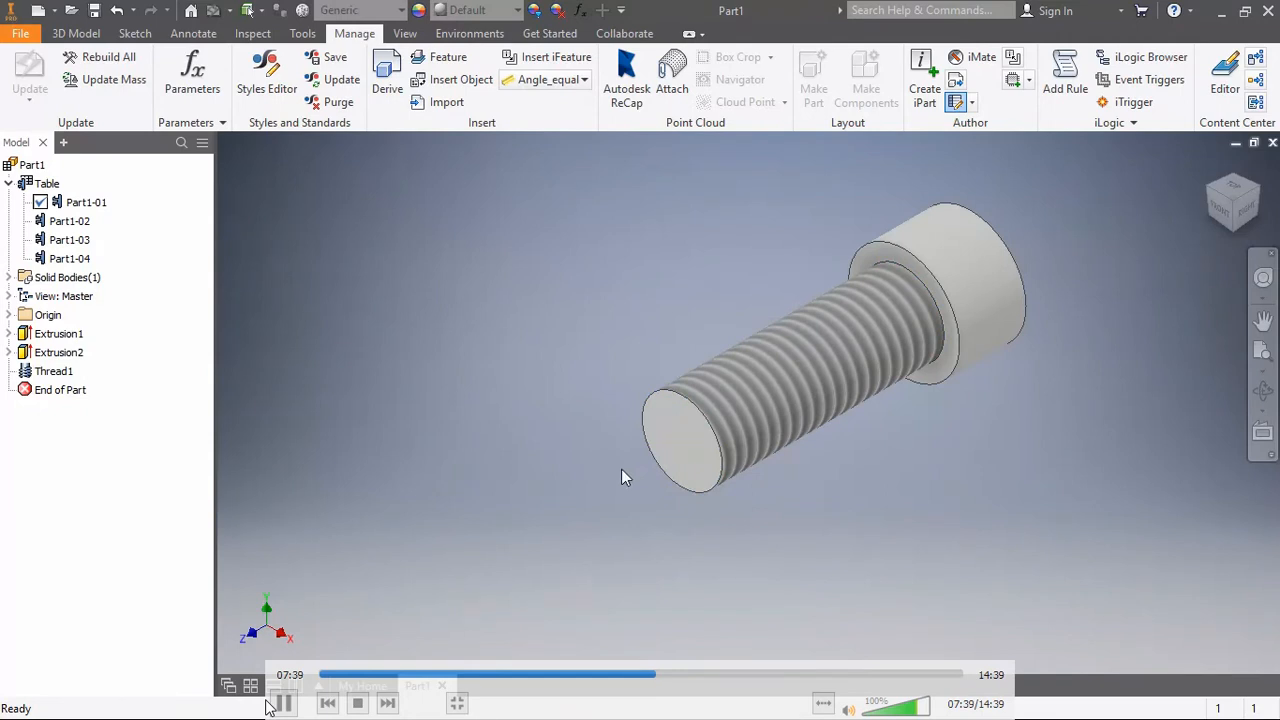
Suppress the Thread1 feature and activate iPart member Part1-02.
{"action": "right_click", "coordinate": [31, 371]}
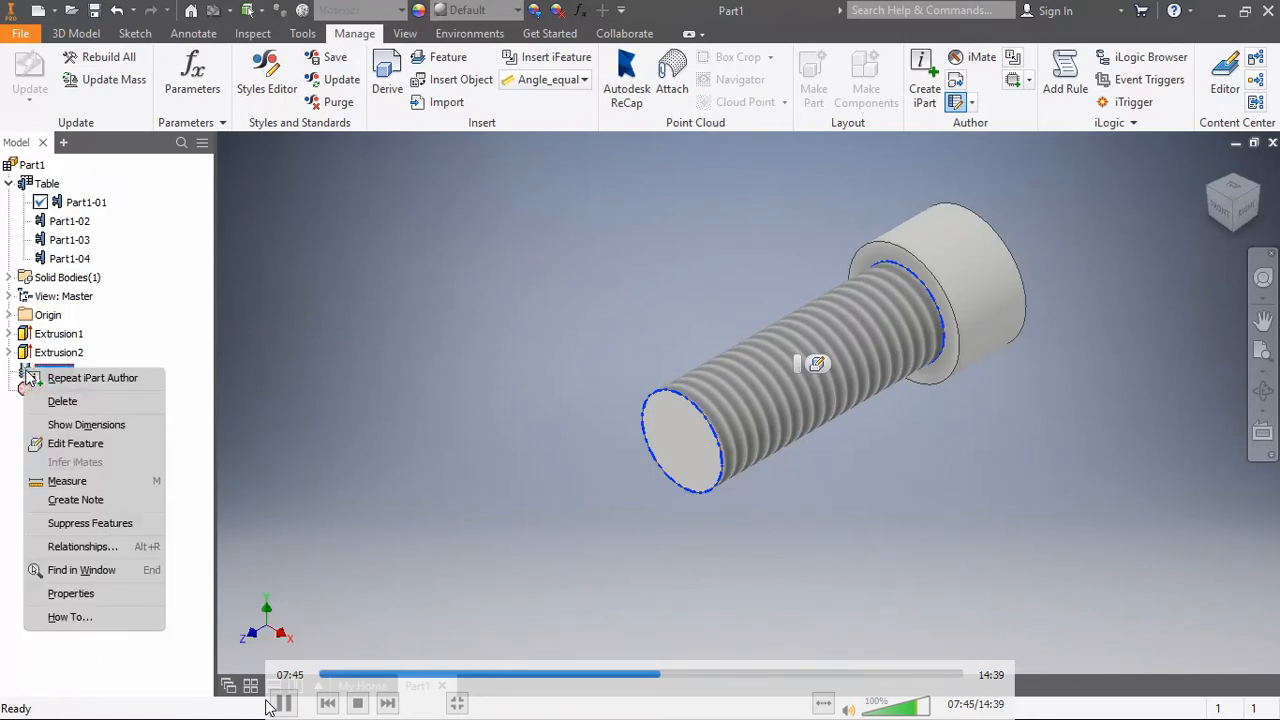
{"action": "left_click", "coordinate": [50, 524]}
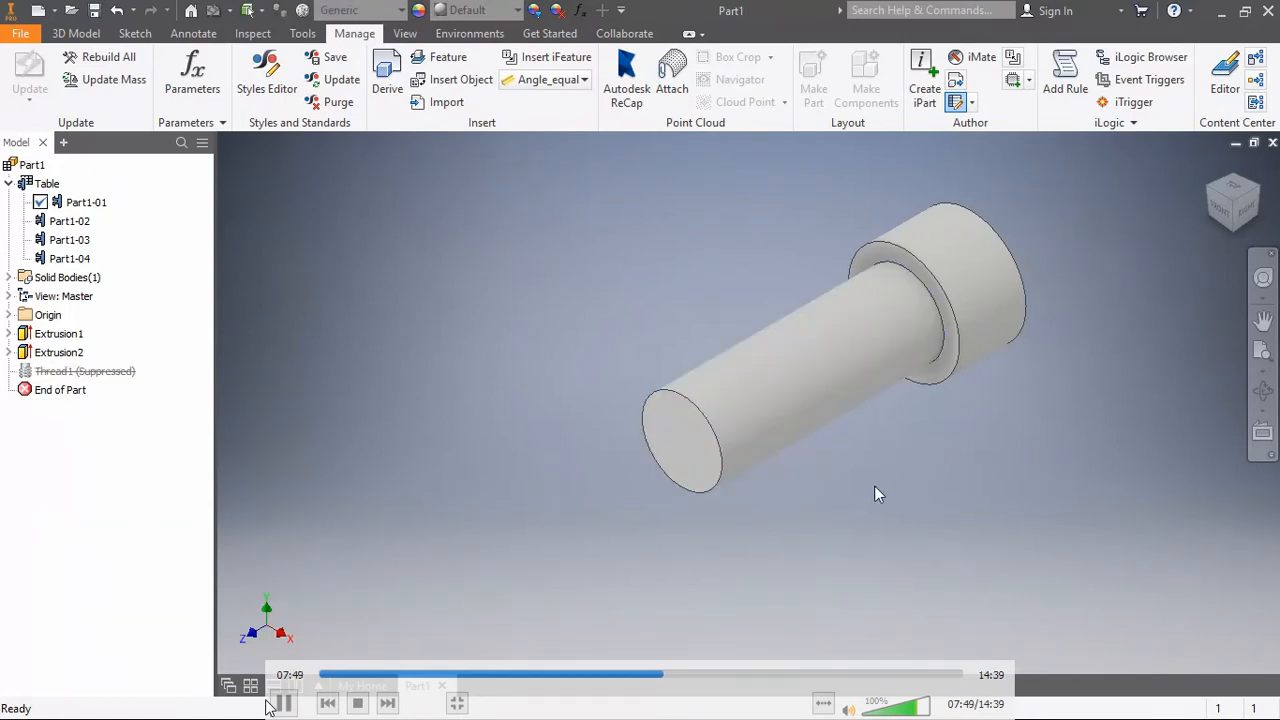
{"action": "double_click", "coordinate": [45, 226]}
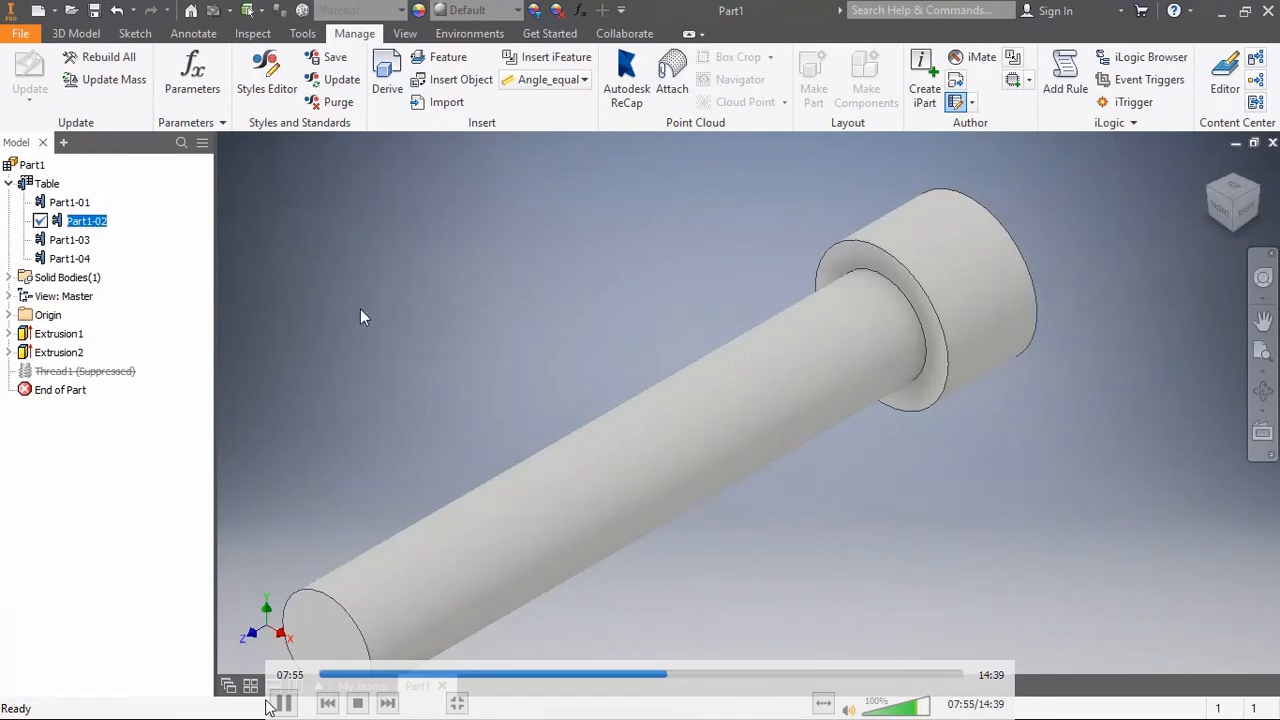
Unsuppress the Thread1 feature on the active Part1-02 member, accepting the change despite the reported problems.
{"action": "left_click", "coordinate": [62, 373]}
{"action": "right_click", "coordinate": [62, 373]}
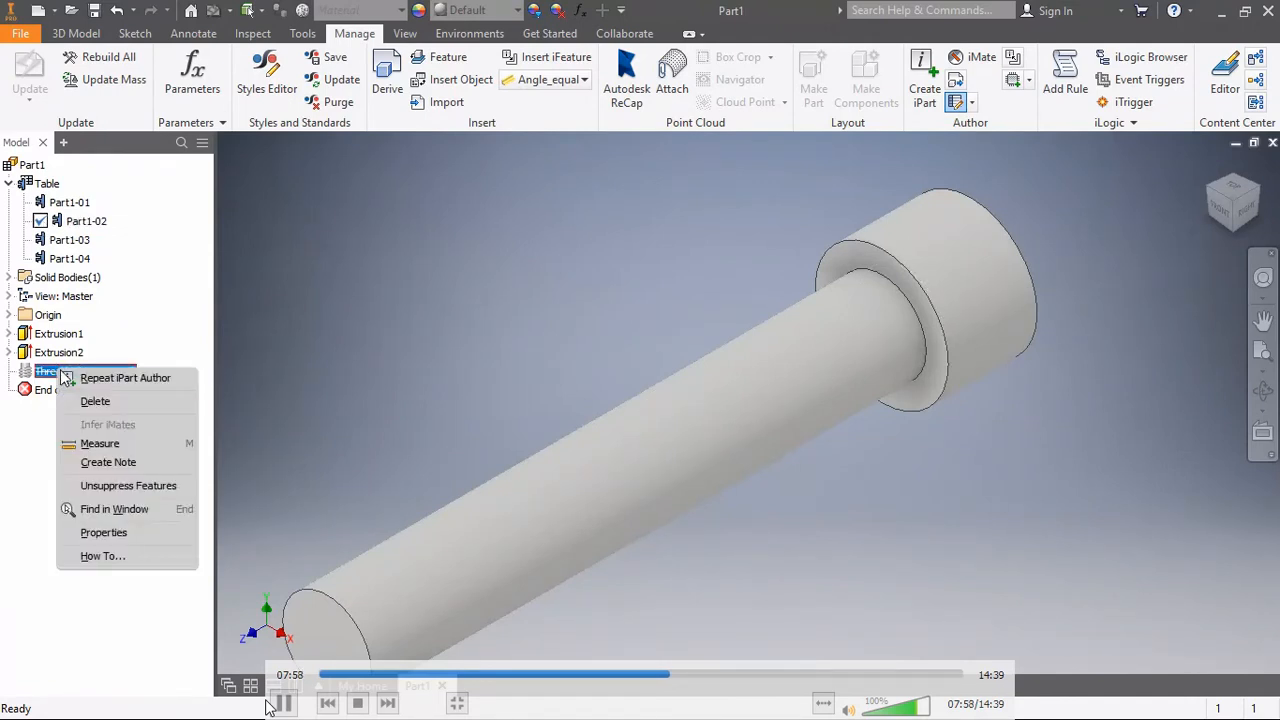
{"action": "left_click", "coordinate": [102, 488]}
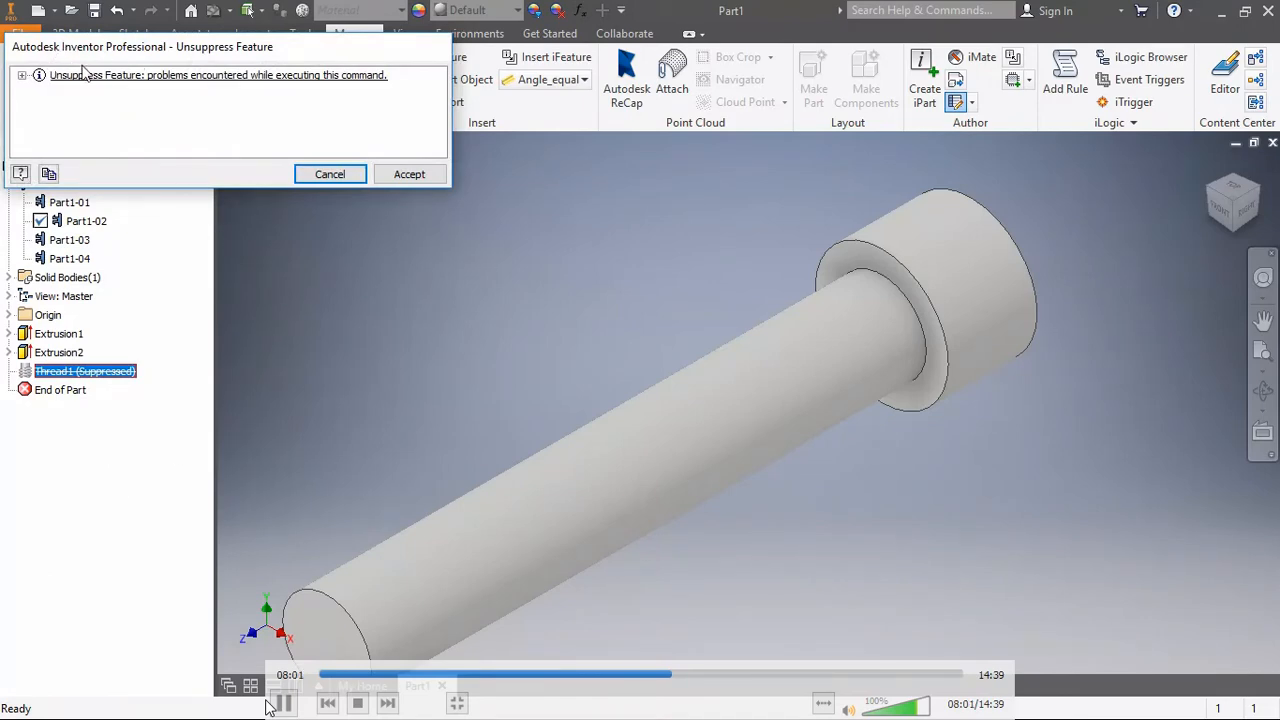
{"action": "left_click", "coordinate": [396, 173]}
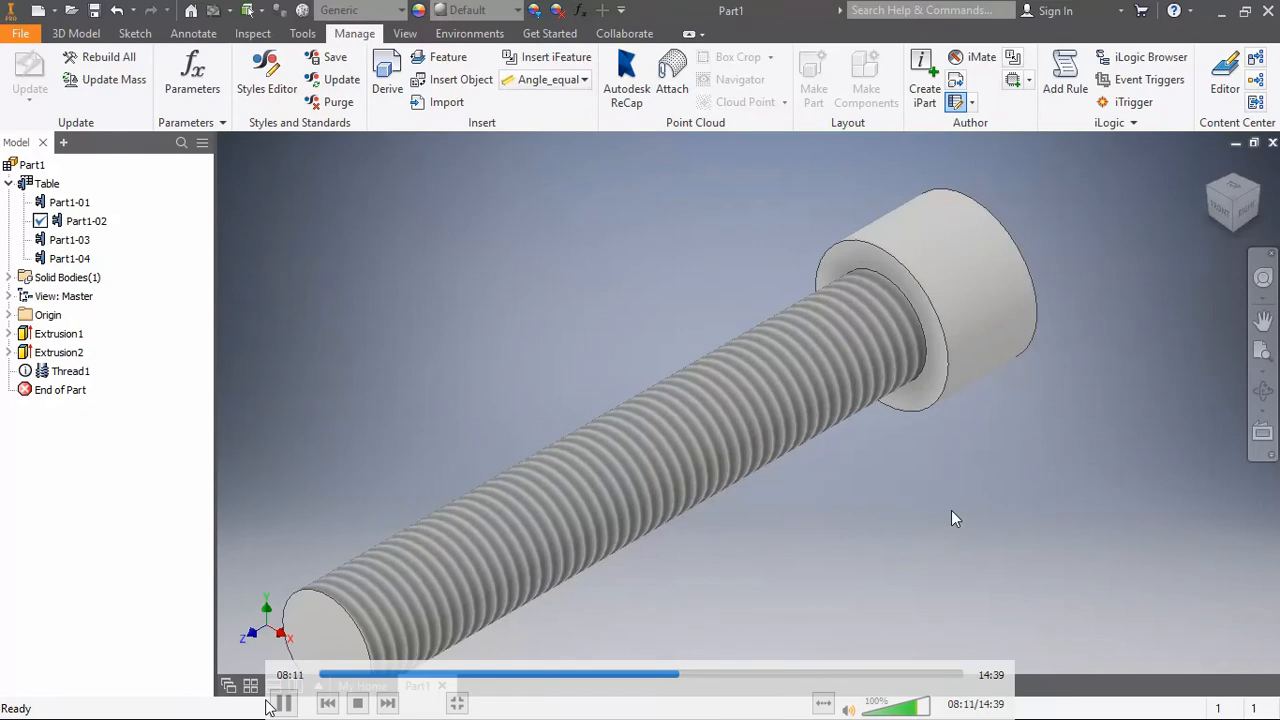
{"action": "key", "text": "F6"}
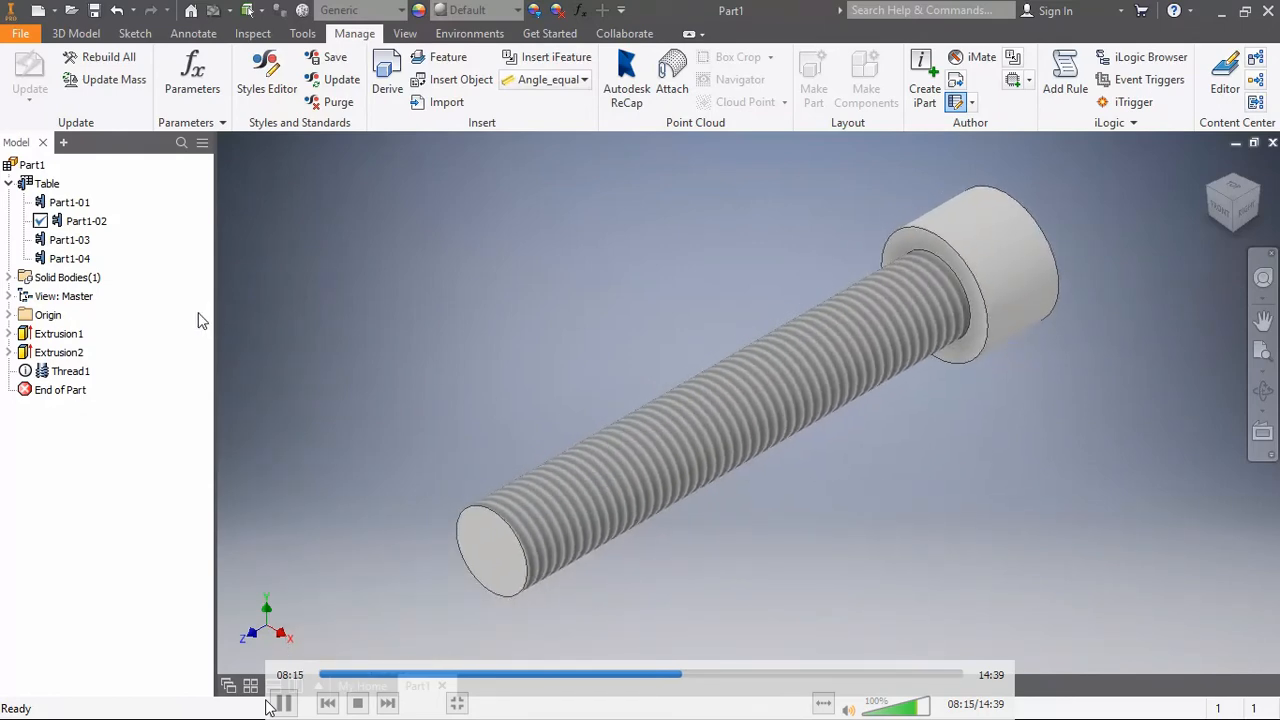
Activate iPart member Part1-03, accepting the change despite the reported errors.
{"action": "left_click", "coordinate": [68, 245]}
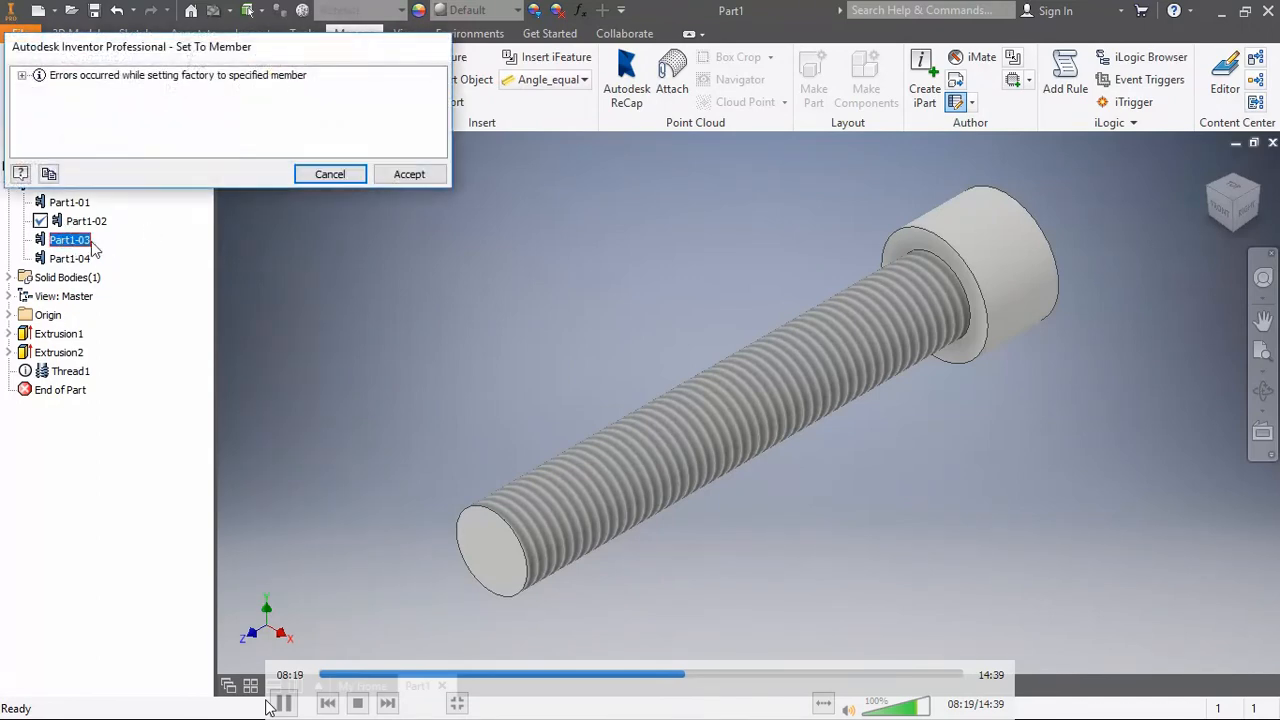
{"action": "left_click", "coordinate": [390, 177]}
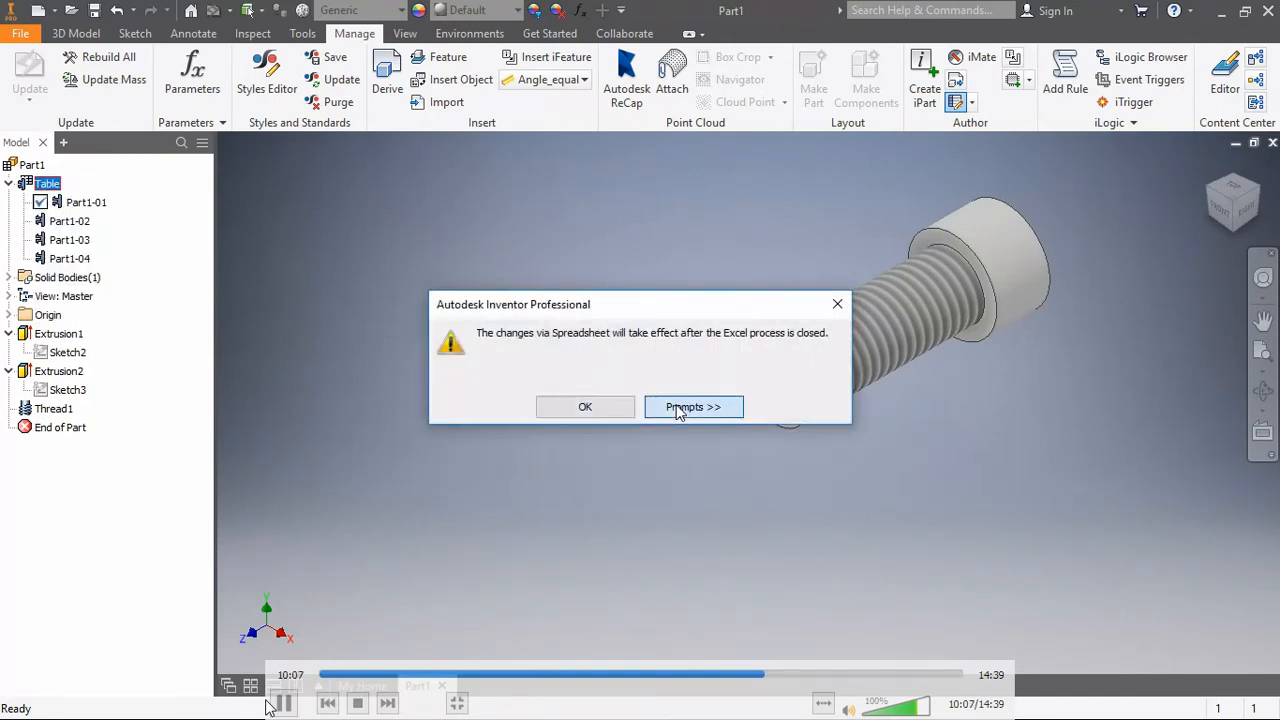
{"action": "left_click", "coordinate": [268, 705]}
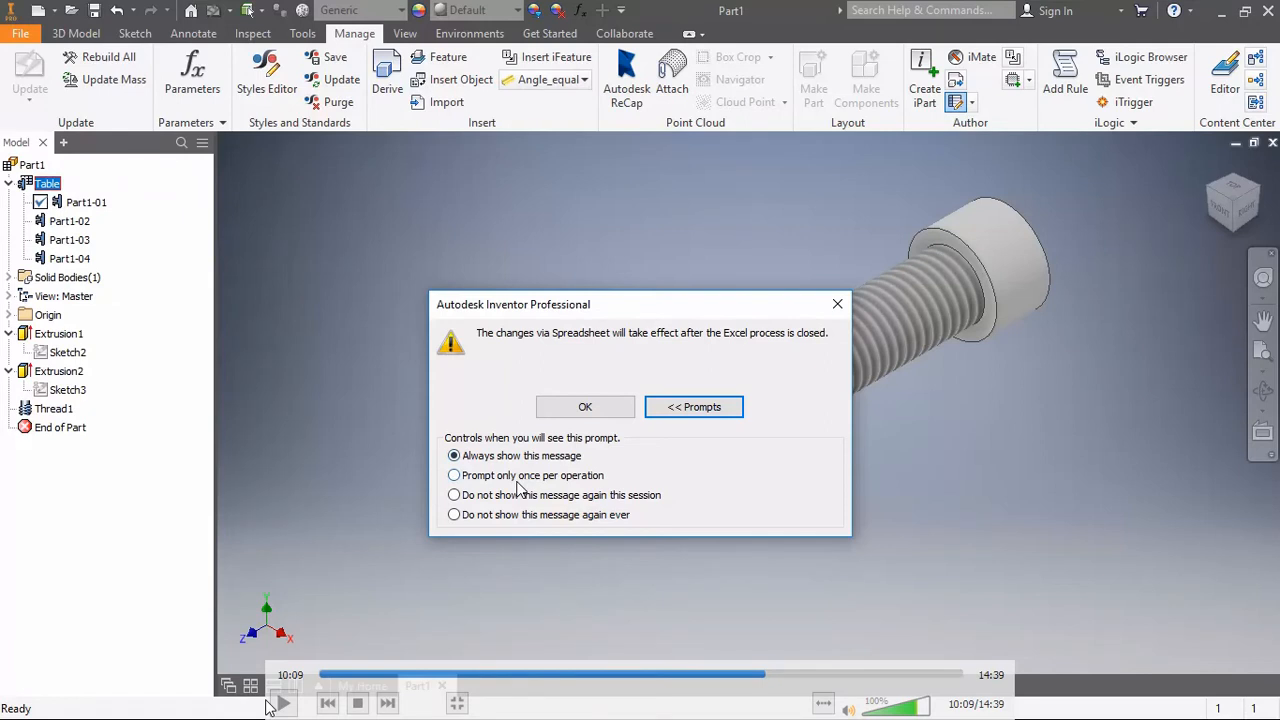
{"action": "left_click", "coordinate": [270, 704]}
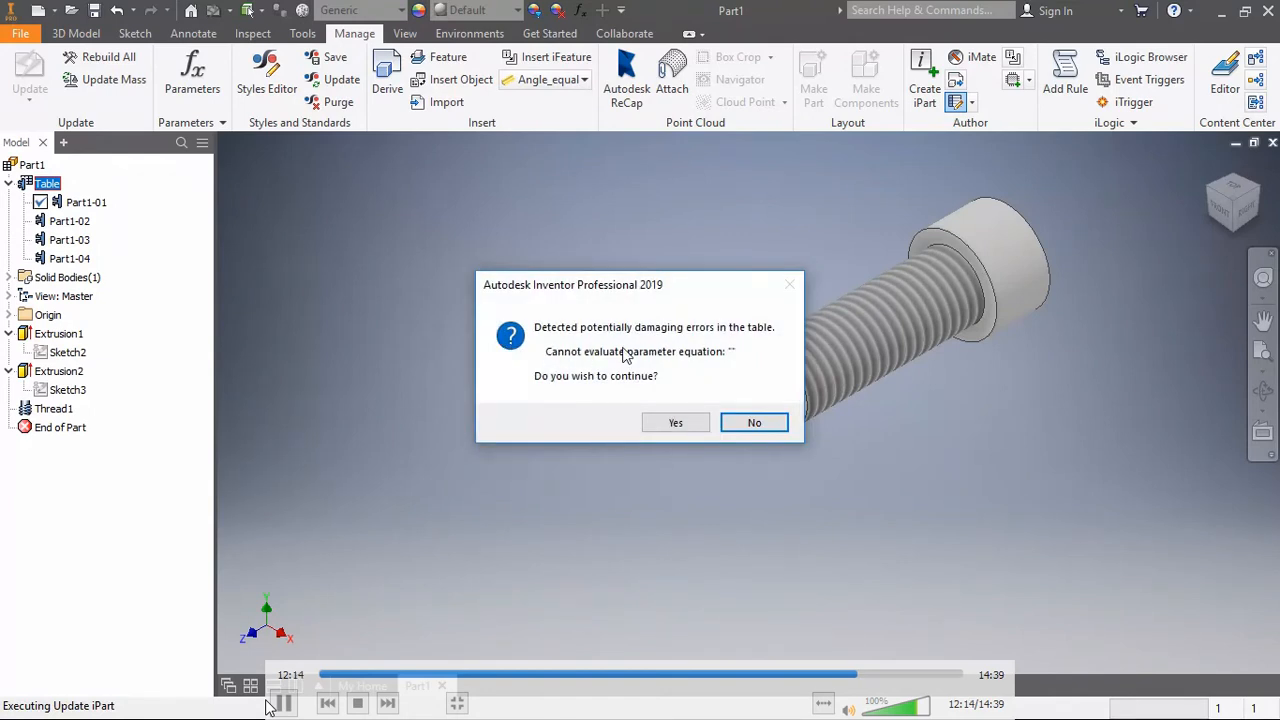
{"action": "left_click", "coordinate": [268, 705]}
{"action": "left_click", "coordinate": [270, 703]}
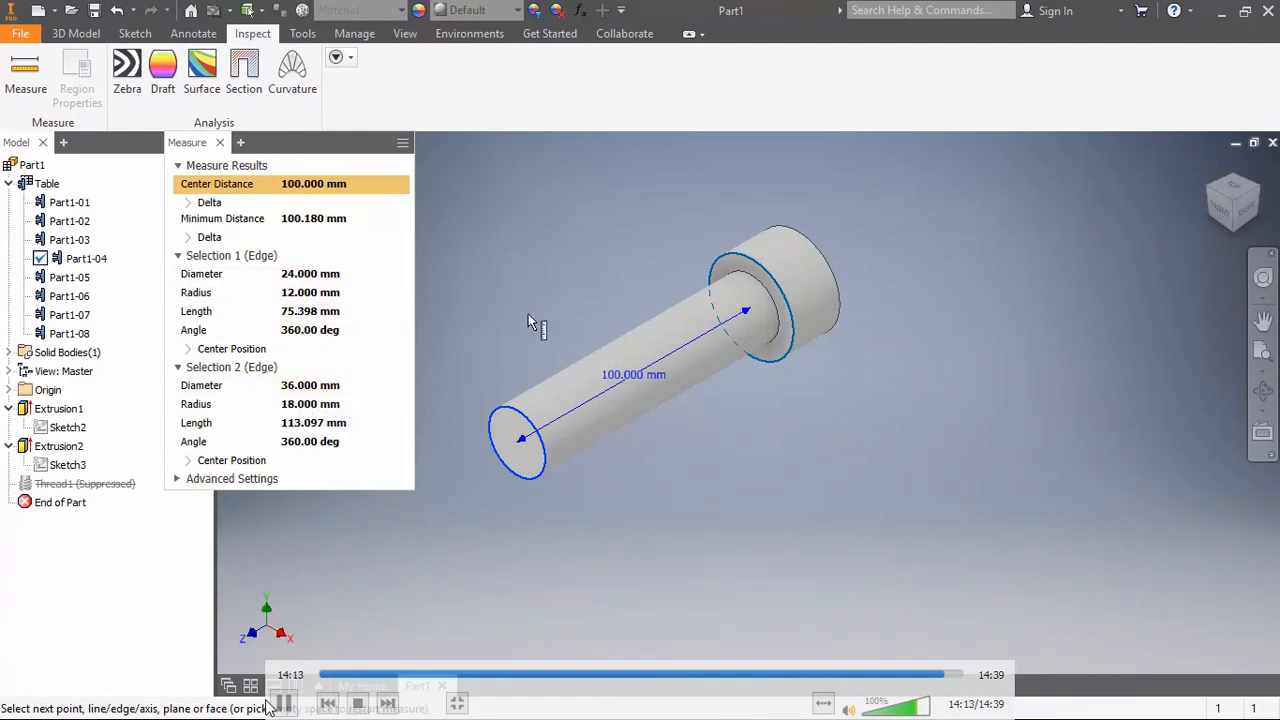
End the measurement and activate iPart member Part1-01.
{"action": "key", "text": "Escape"}
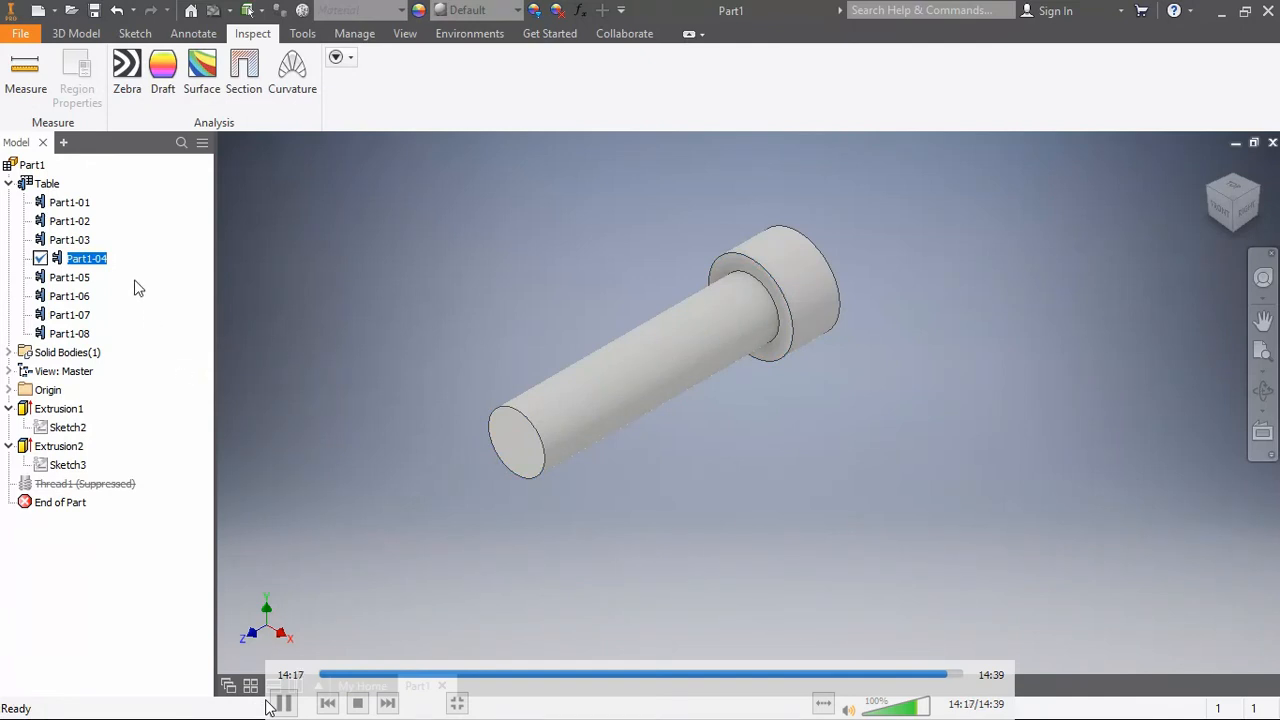
{"action": "double_click", "coordinate": [63, 204]}
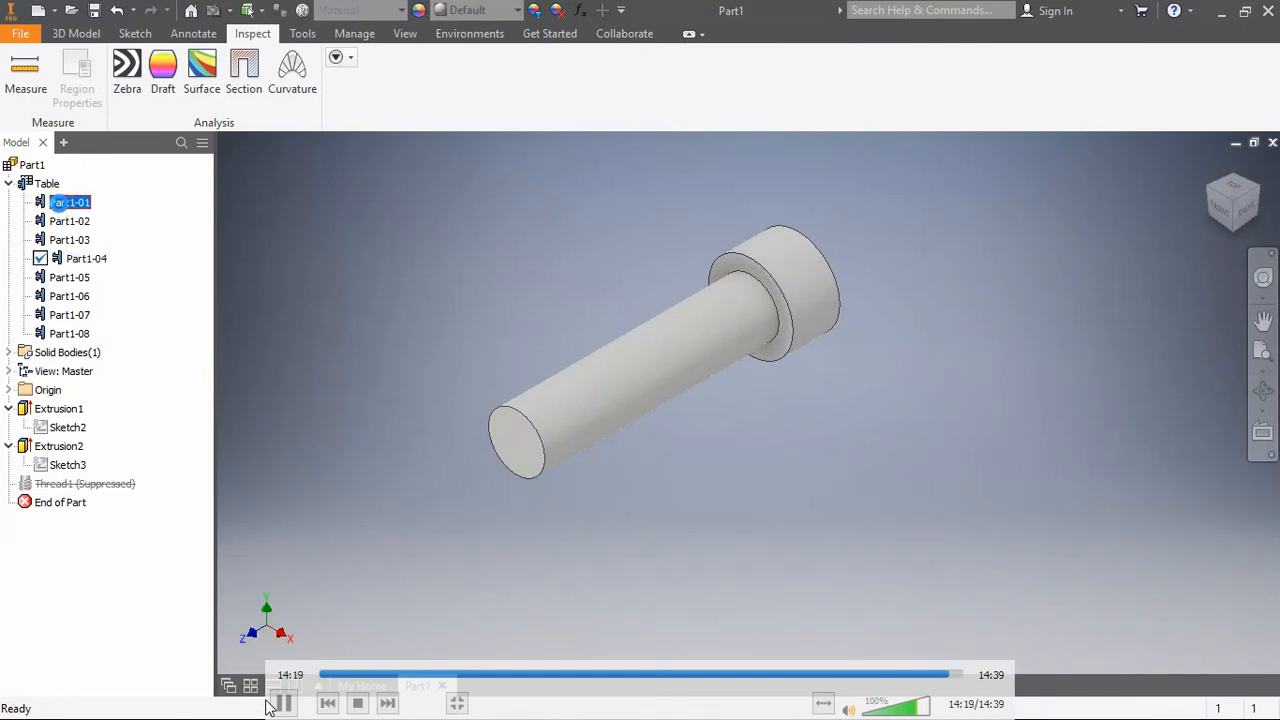
{"action": "middle_click", "coordinate": [489, 343]}
{"action": "middle_click", "coordinate": [489, 343]}
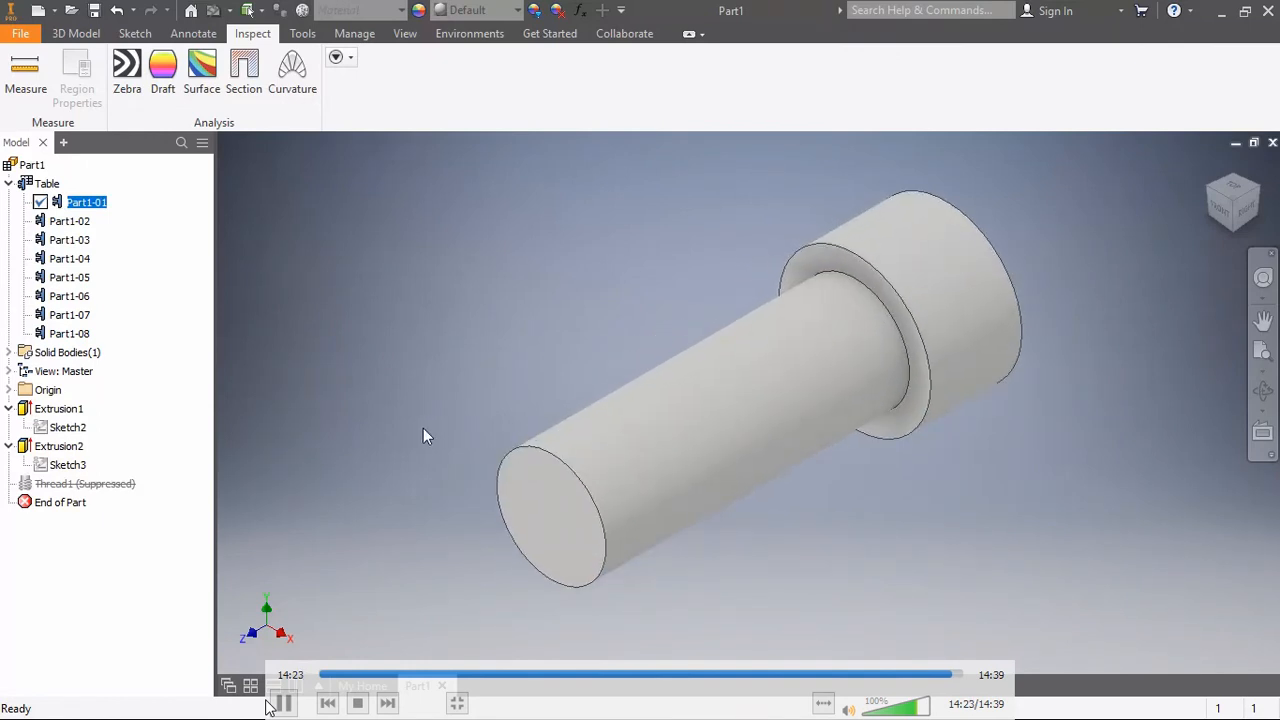
Unsuppress the Thread1 feature on Part1-01 and inspect the threaded bolt from other sides.
{"action": "right_click", "coordinate": [77, 482]}
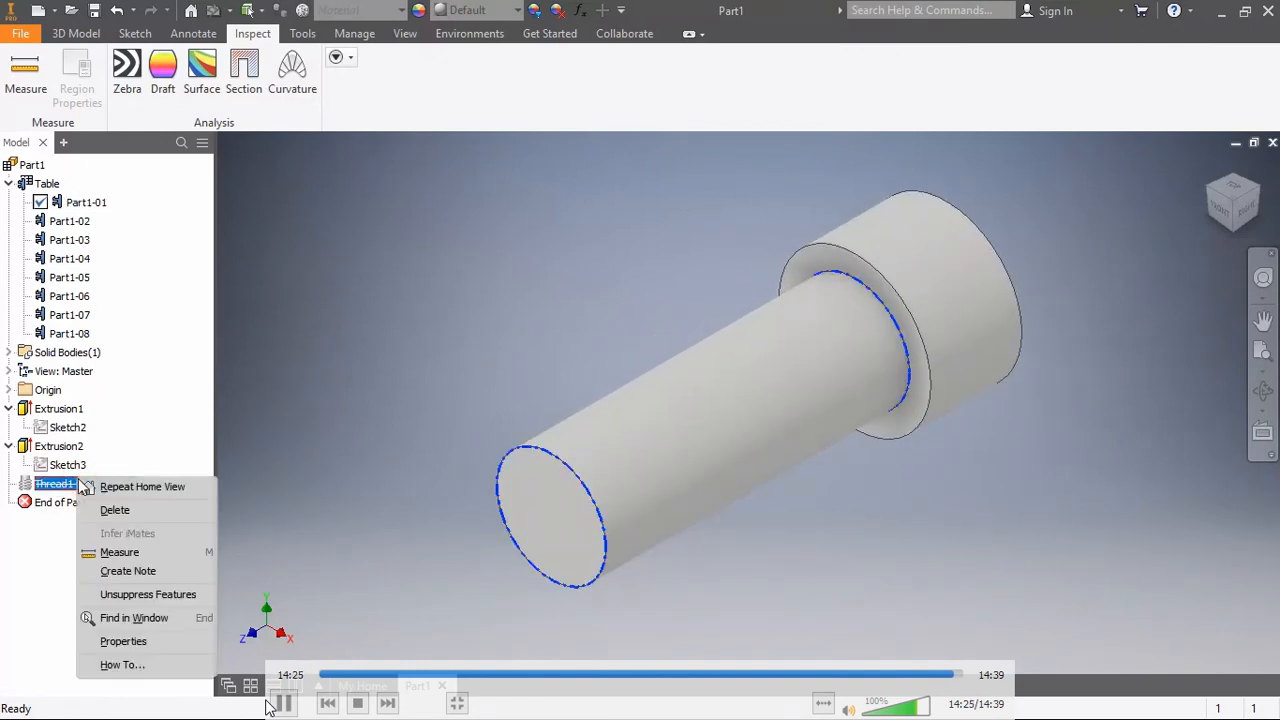
{"action": "left_click", "coordinate": [114, 600]}
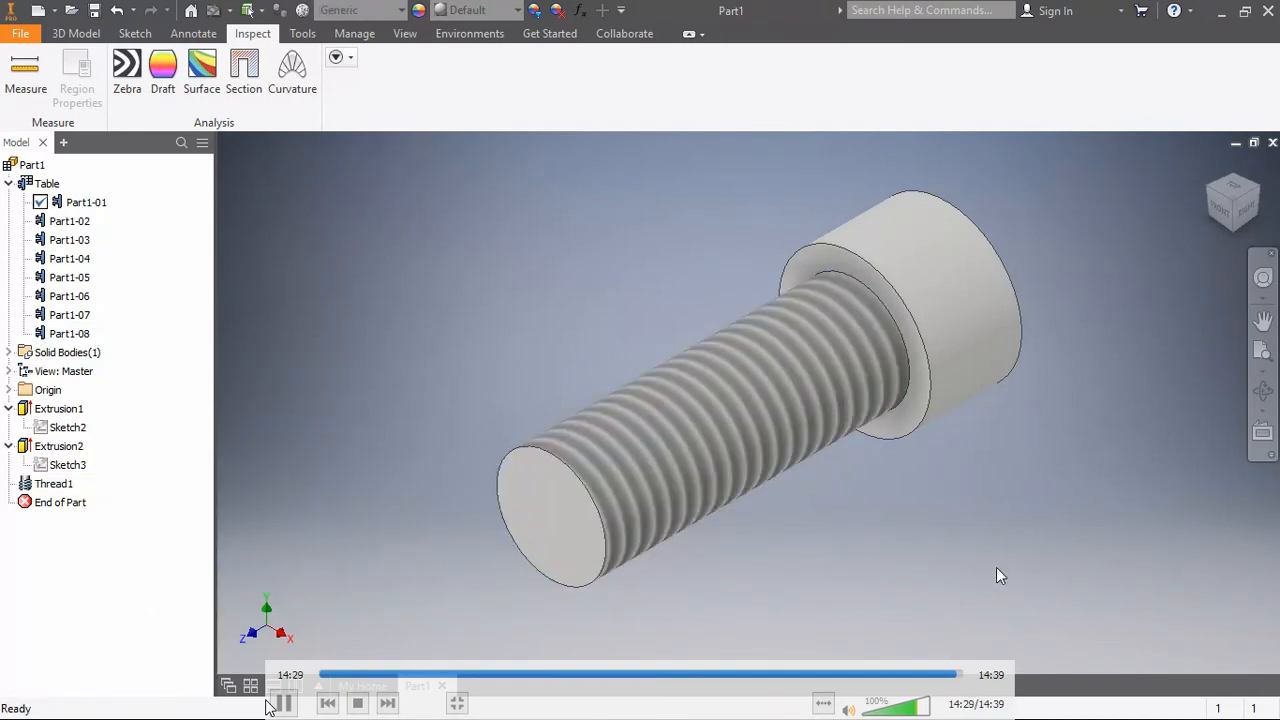
{"action": "left_click", "coordinate": [1257, 188]}
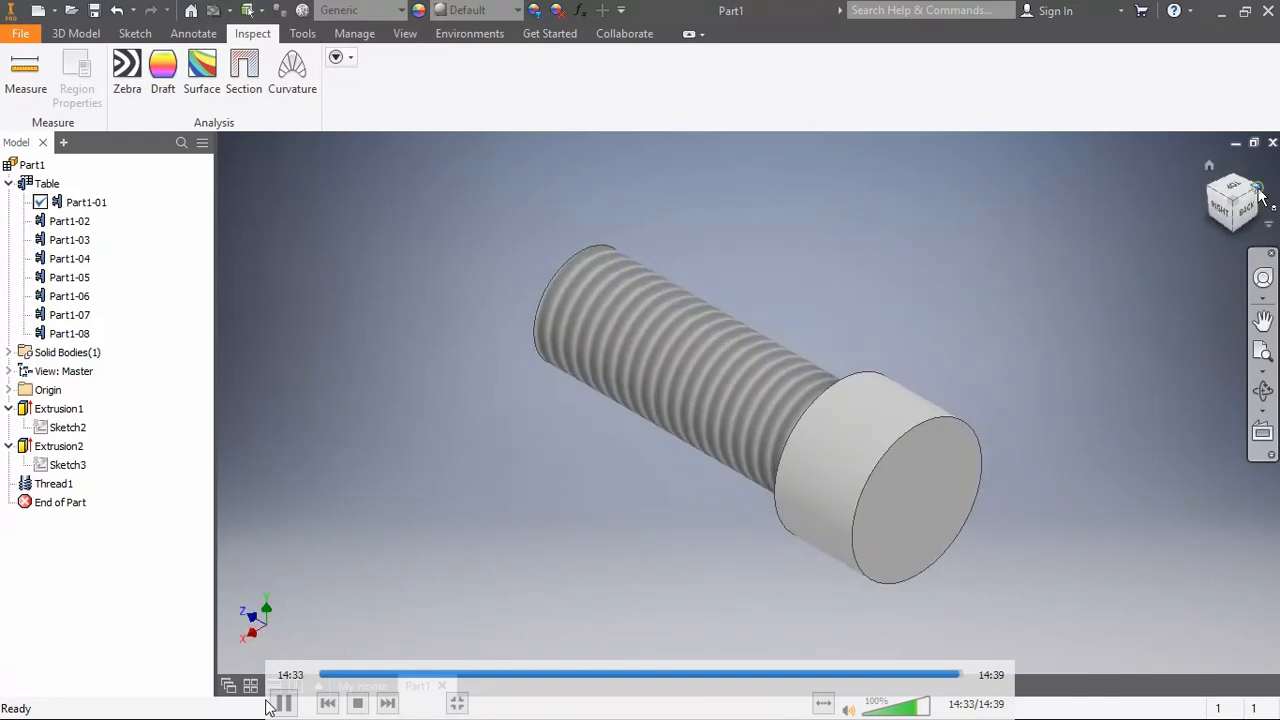
{"action": "left_click", "coordinate": [1259, 195]}
{"action": "left_click", "coordinate": [1258, 192]}
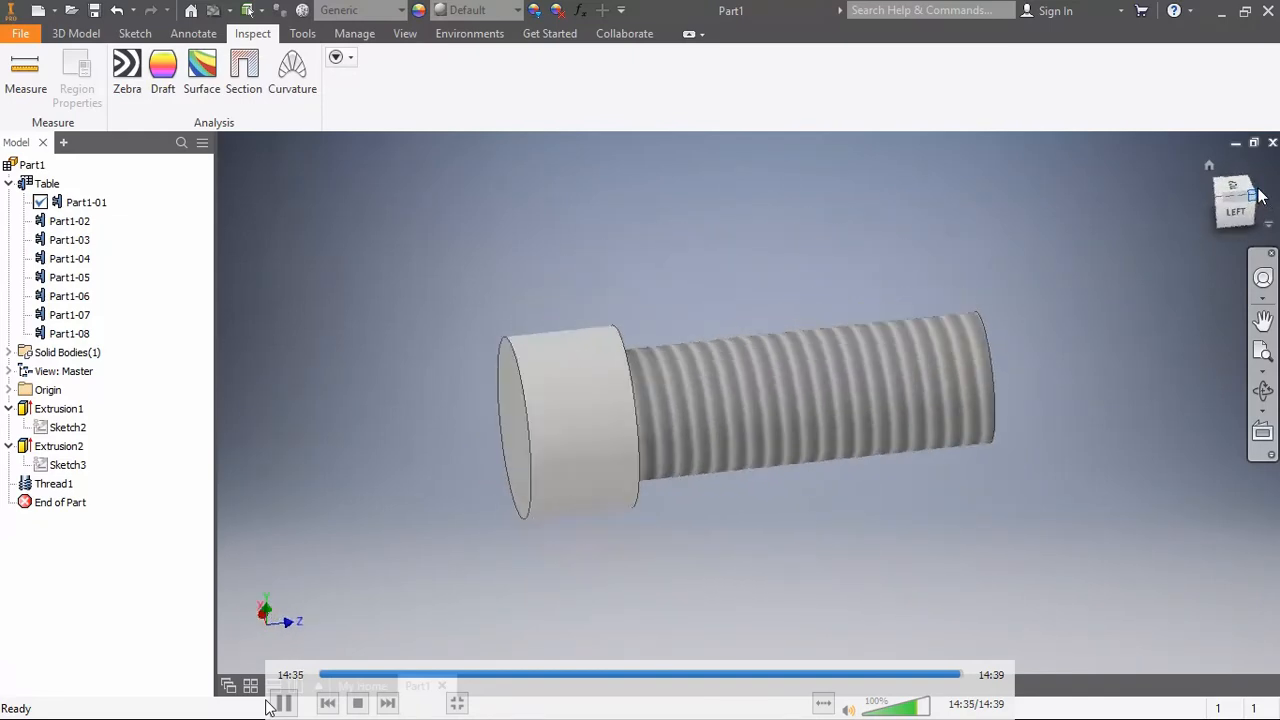